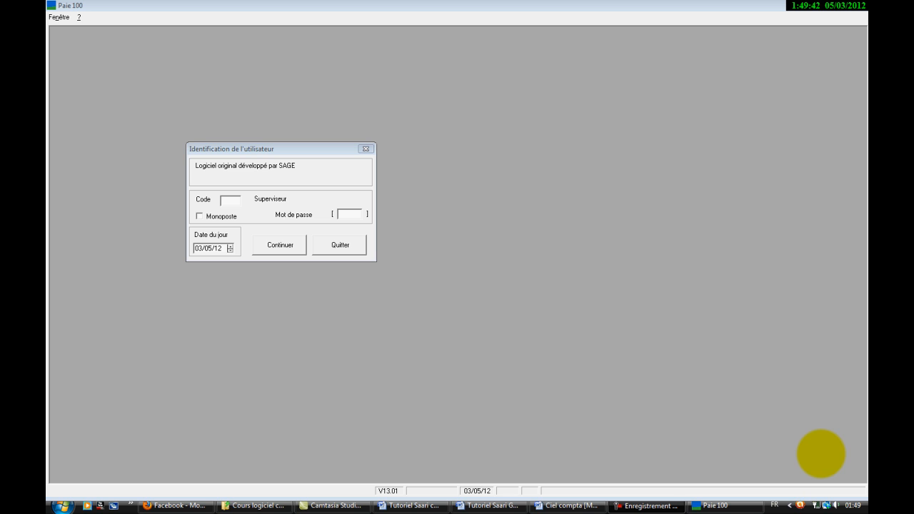
Step: Continue past the user identification as Superviseur, leaving the code and password blank
click(351, 214)
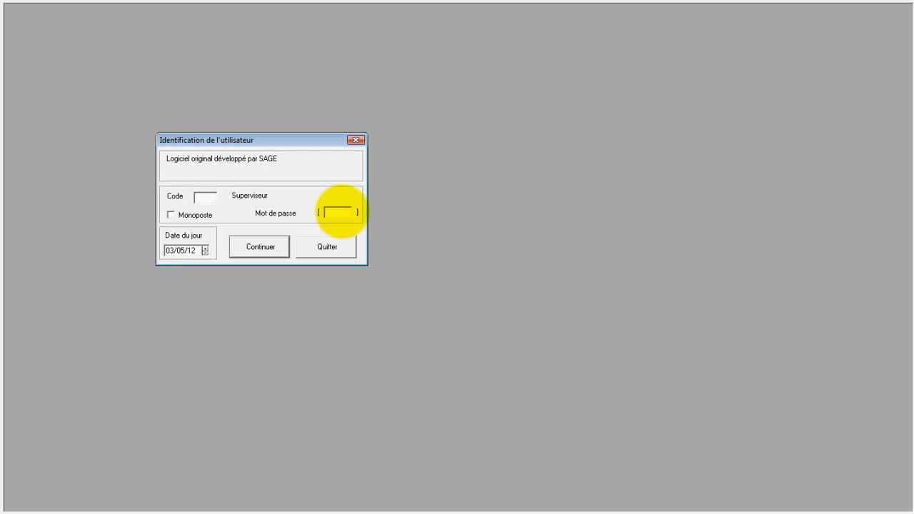
click(261, 247)
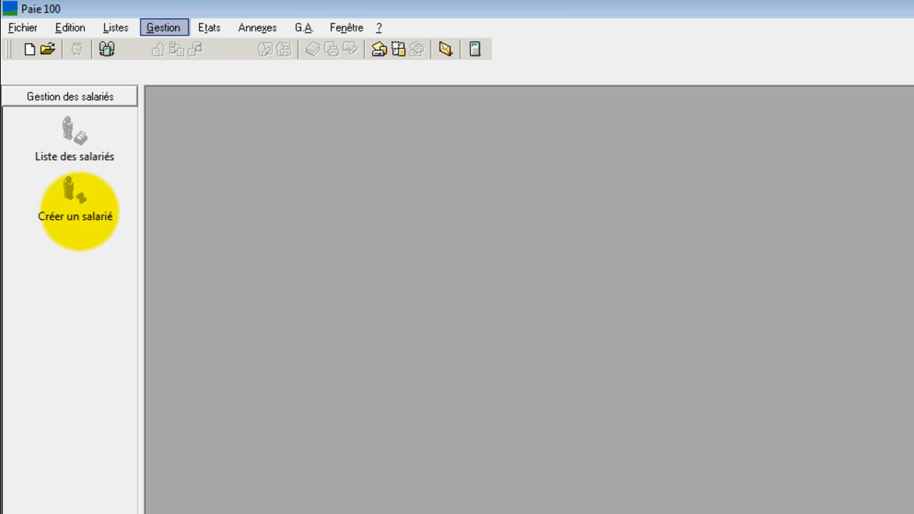
click(22, 27)
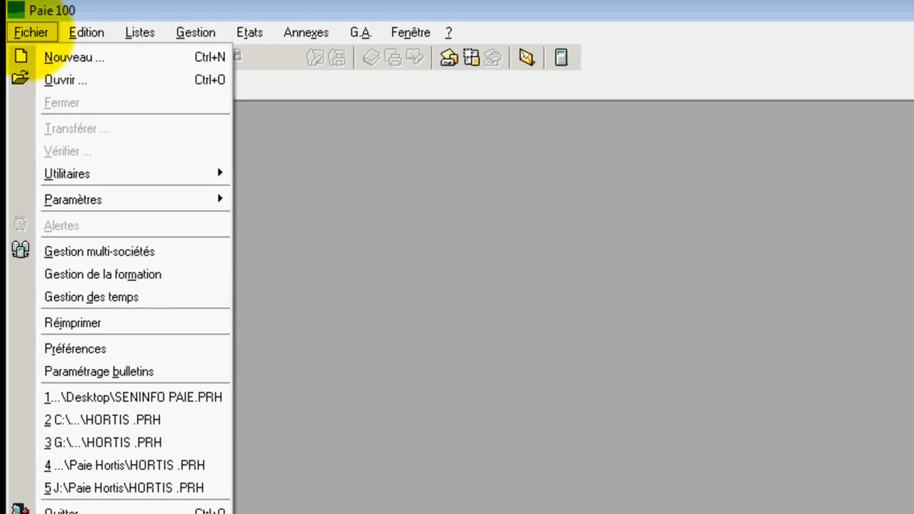
click(35, 57)
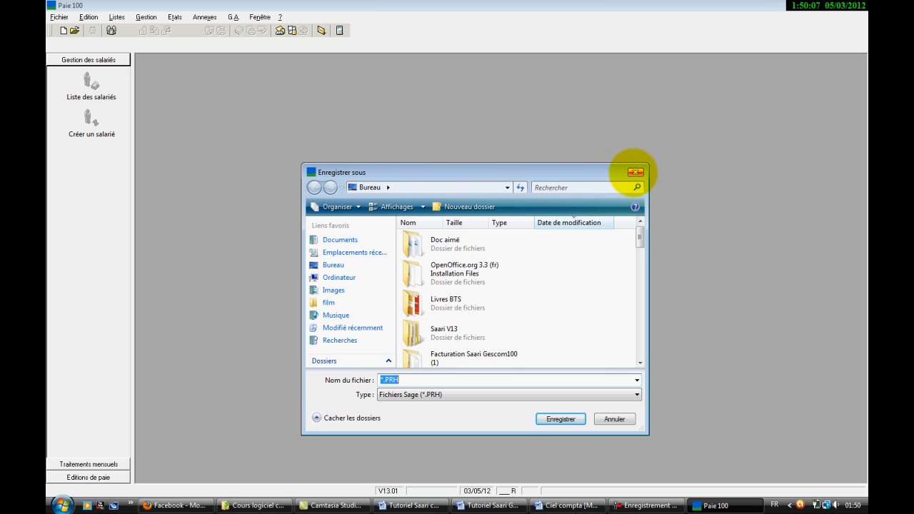
click(635, 172)
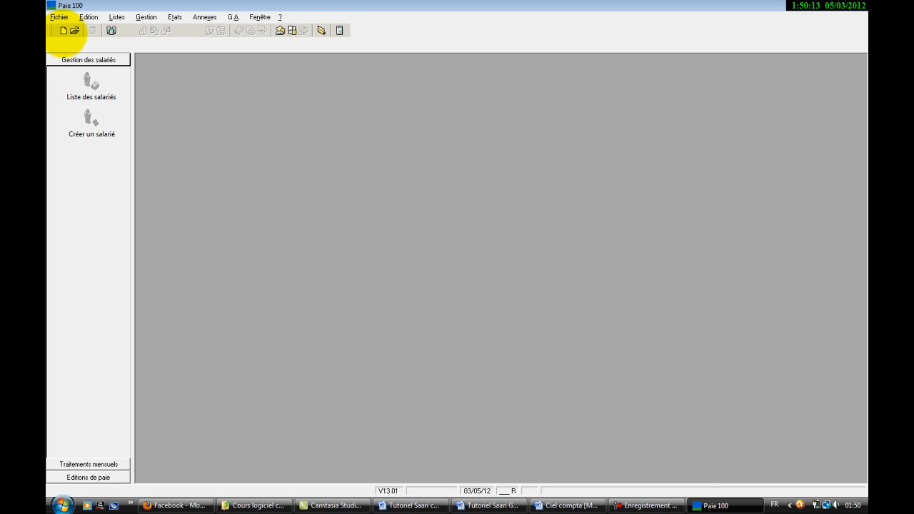
Step: Create a new payroll file named SENINFO SA on the desktop
click(64, 30)
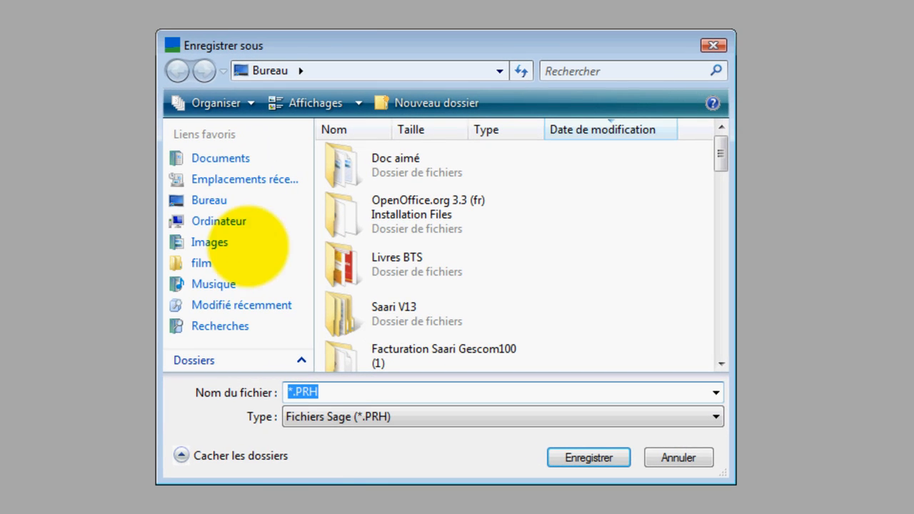
text(SE)
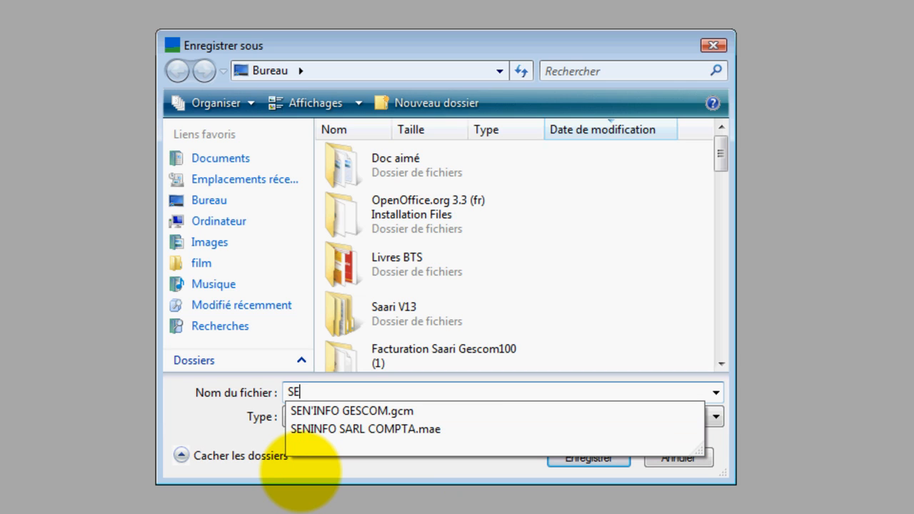
text(NINFO SA)
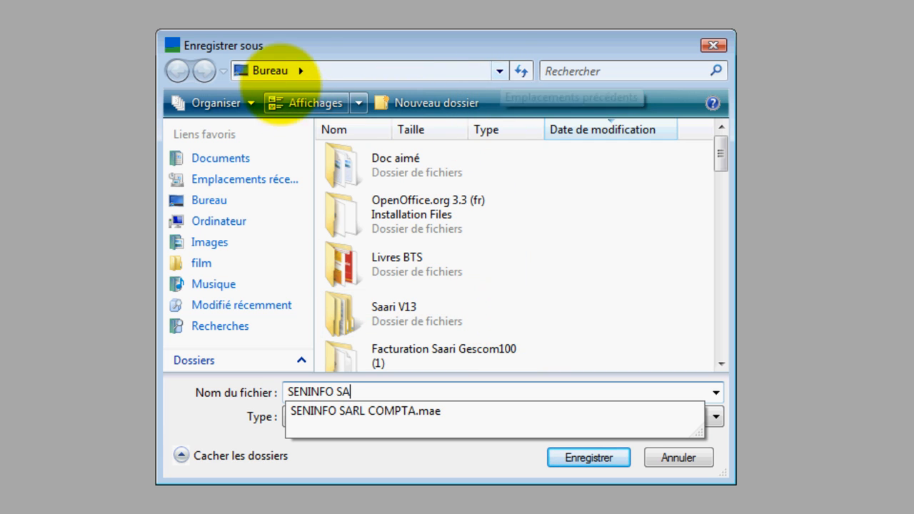
click(573, 458)
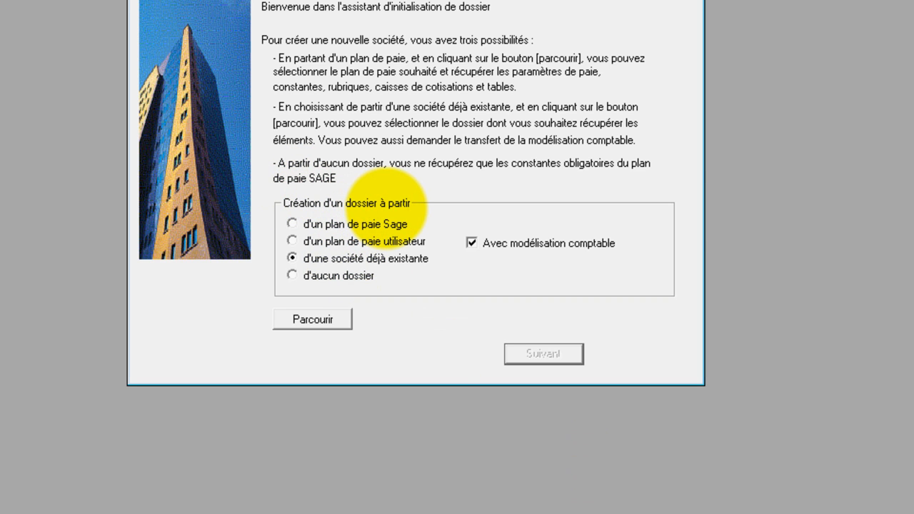
Step: Initialise the company "d'aucun dossier" and accept the default payroll parameters on pages 1 and 2
click(294, 276)
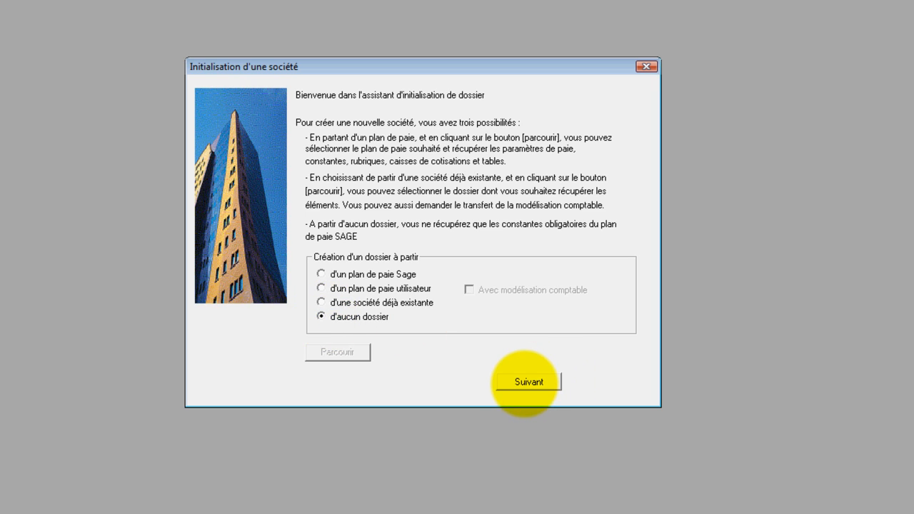
click(527, 382)
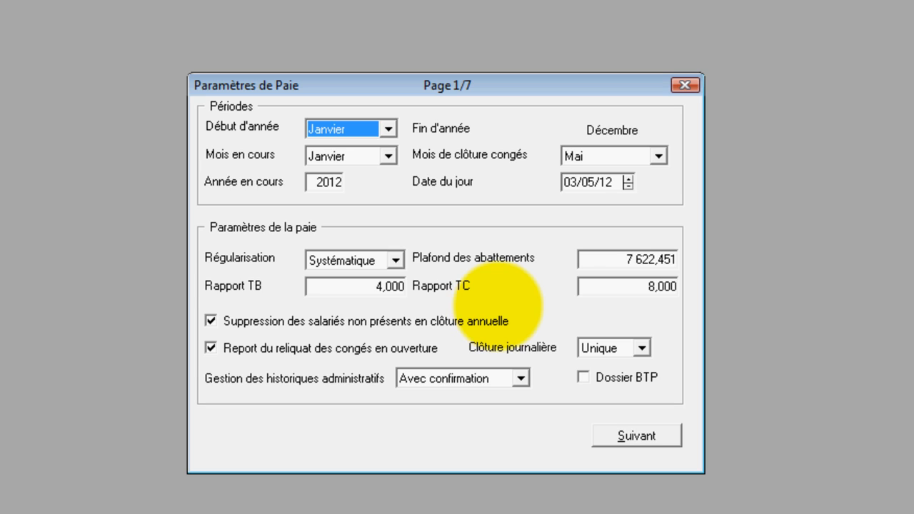
click(627, 434)
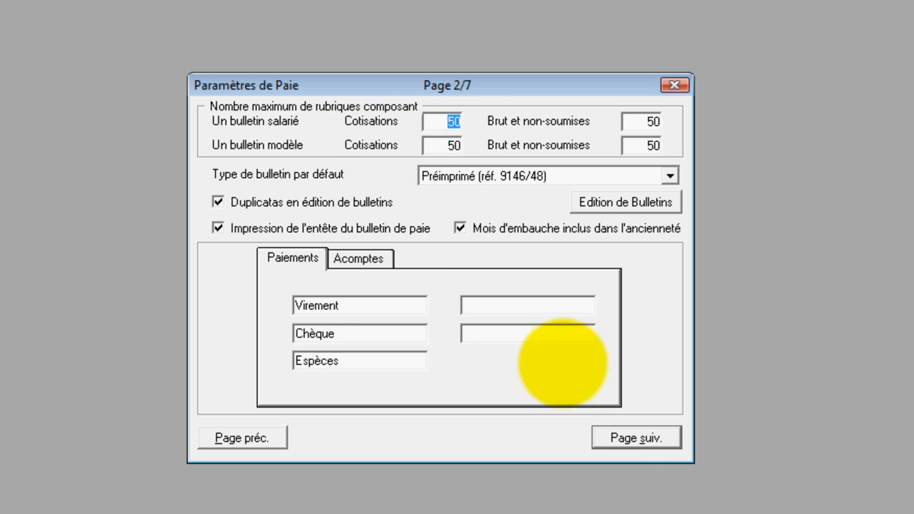
click(623, 438)
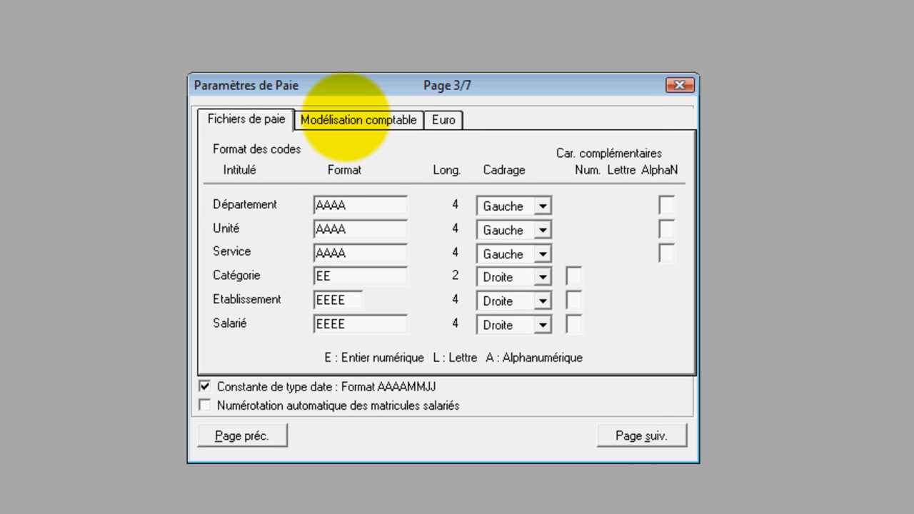
Step: Shorten the general account code format to EEEEEE in the accounting model settings
click(350, 120)
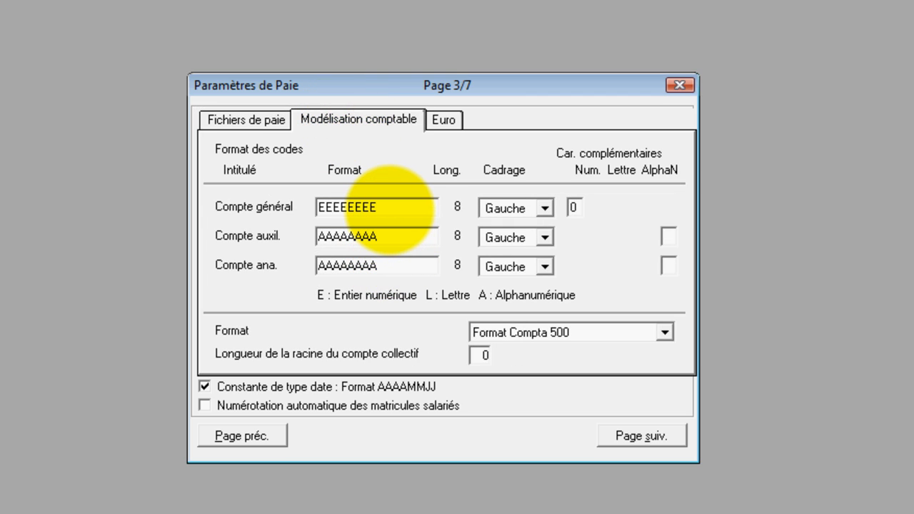
double_click(389, 207)
click(388, 206)
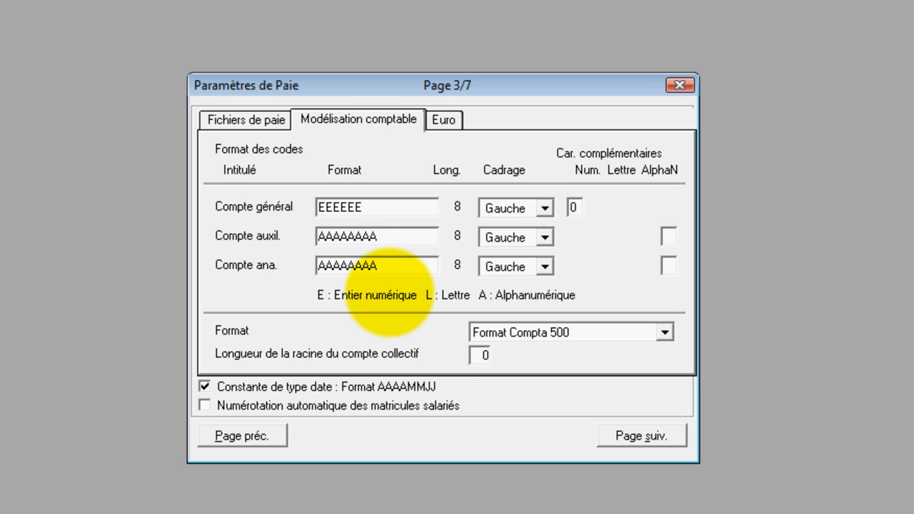
key(Tab)
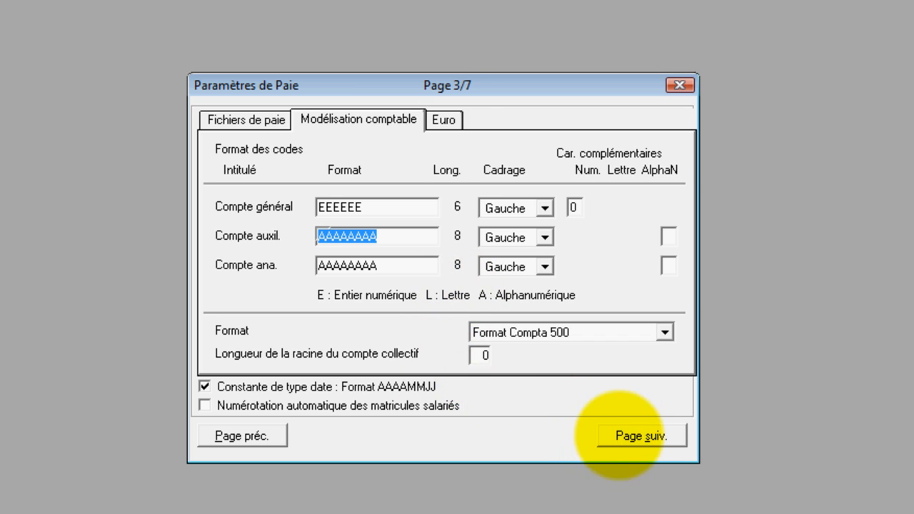
Step: Set the payroll currency's ISO code to XOF and clear its title and cents name
click(443, 119)
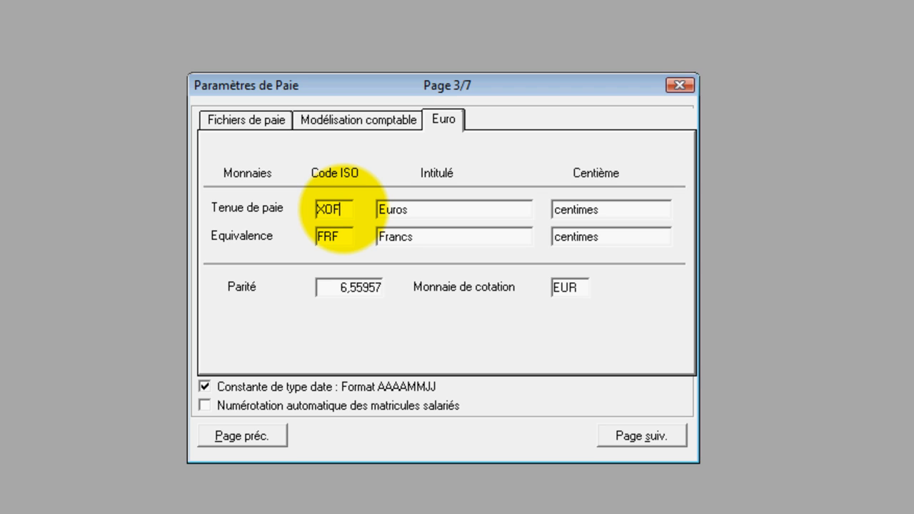
key(Tab)
key(Delete)
key(Tab)
key(Delete)
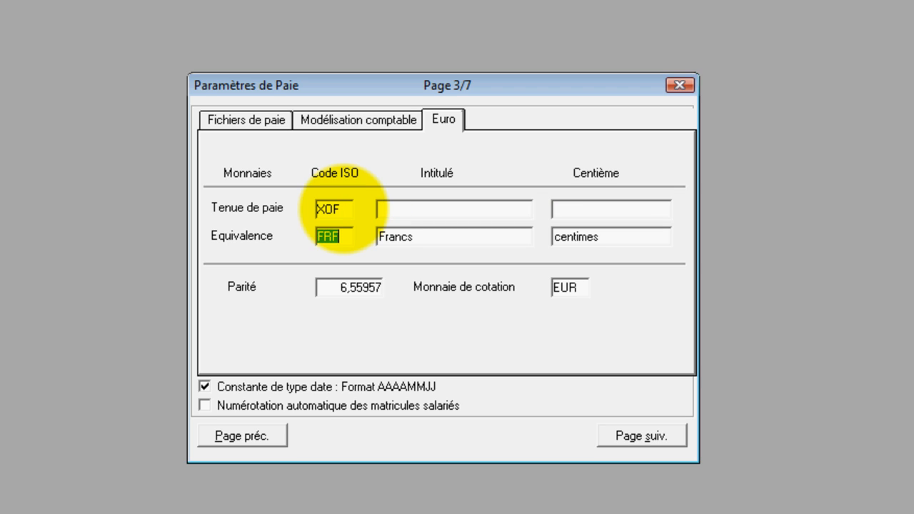
Step: Clear the equivalence currency's code, title and cents name as well as the parity, and continue to page 4
key(Delete)
key(Tab)
key(Delete)
key(Tab)
key(Delete)
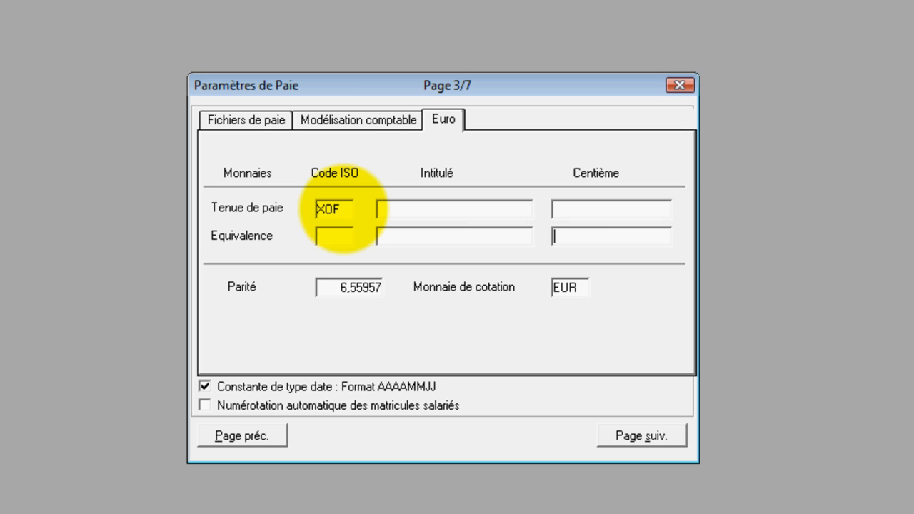
key(Tab)
key(Delete)
key(Tab)
key(Delete)
click(647, 436)
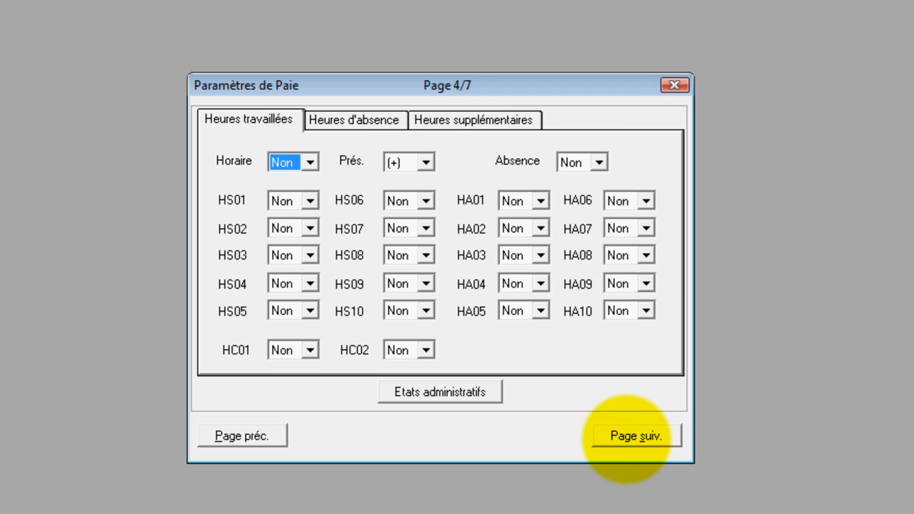
Step: Accept the default payroll parameters on pages 4 to 7 and validate them
click(636, 437)
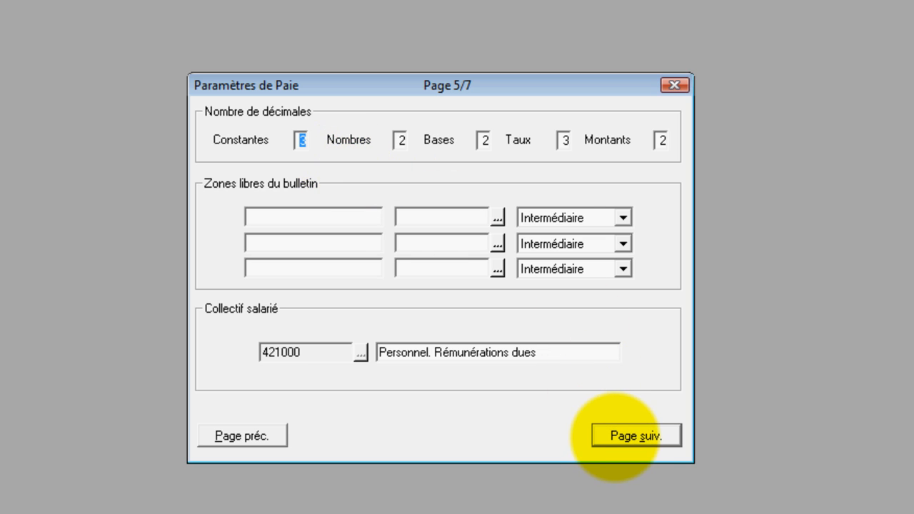
click(614, 437)
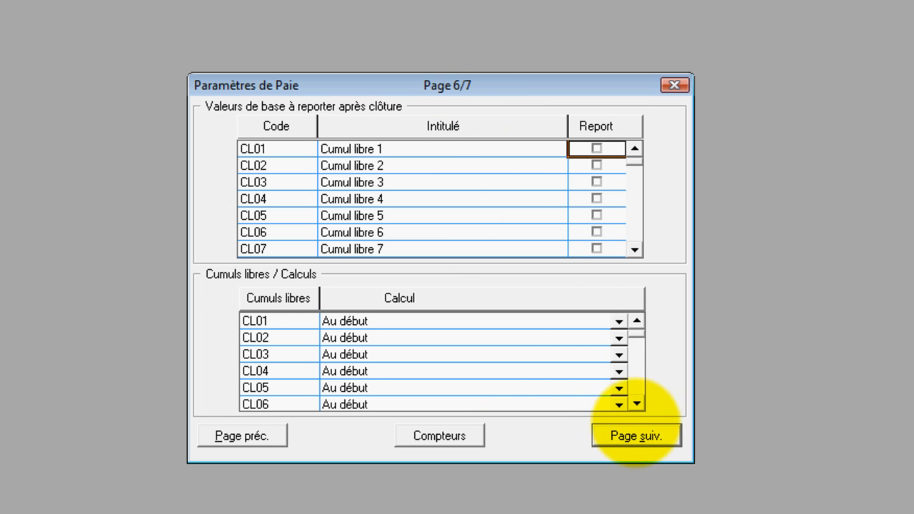
click(635, 436)
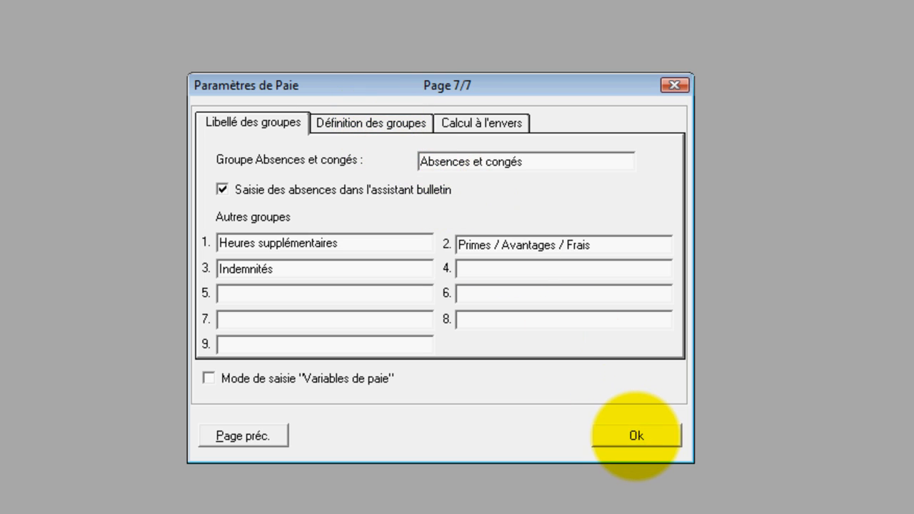
click(636, 436)
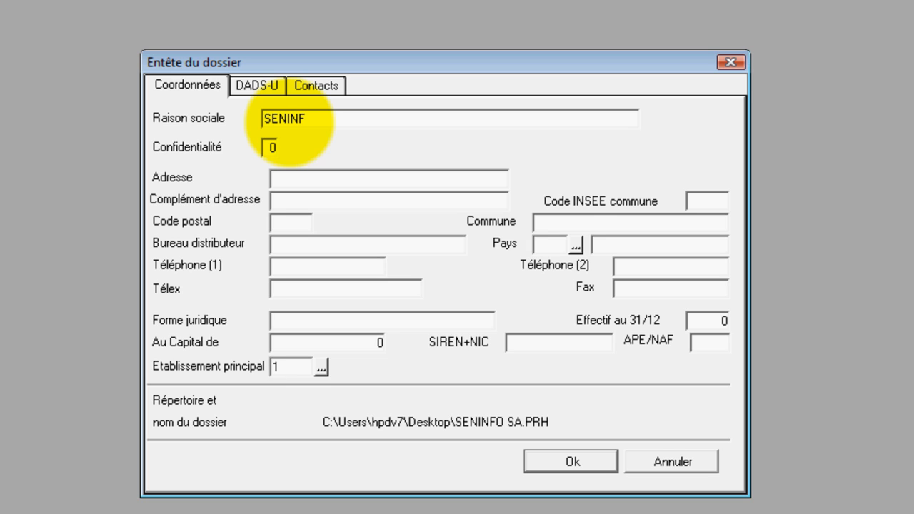
Step: Enter SENINFO SA as the company name and fill in the company's street address in the file header
key(Tab)
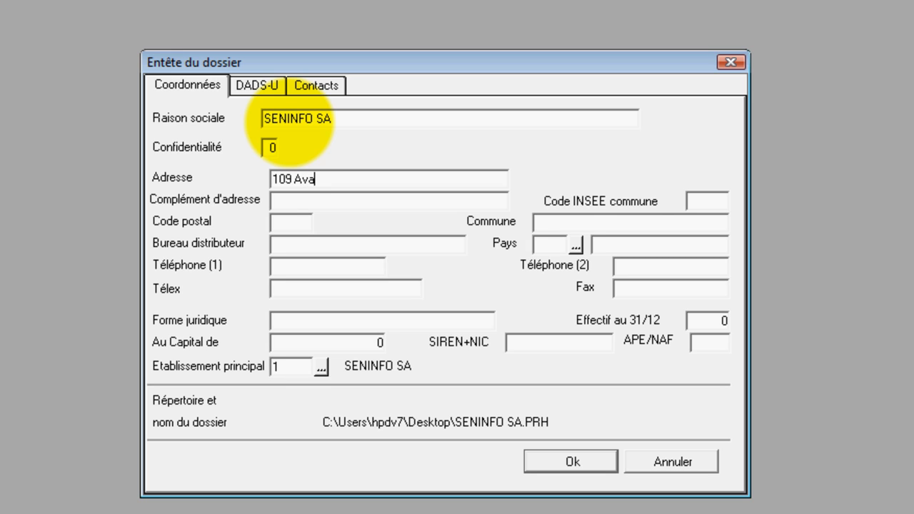
text(ny)
text(ue Bo)
text(urgi)
key(BackSpace)
text(uioba)
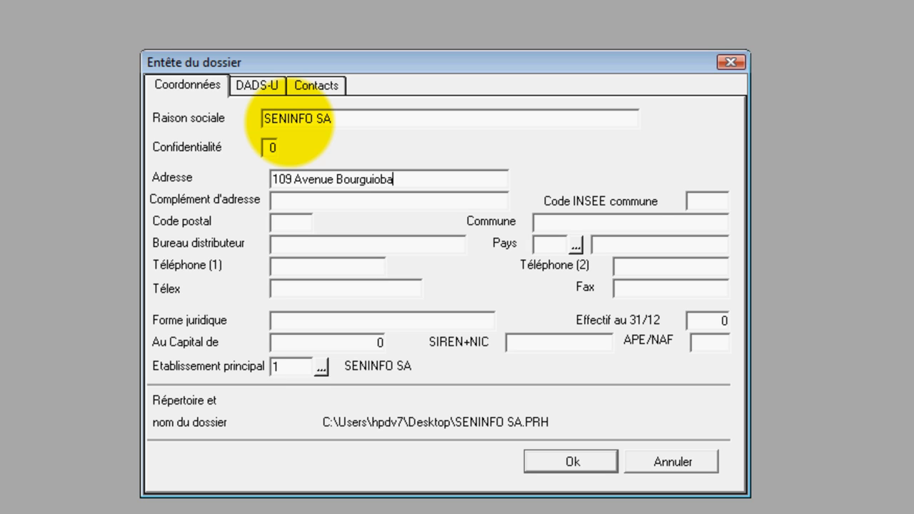
key(BackSpace)
key(BackSpace)
key(BackSpace)
key(BackSpace)
text(baX)
key(Left)
text(0)
key(BackSpace)
key(Right)
text(Rue 10)
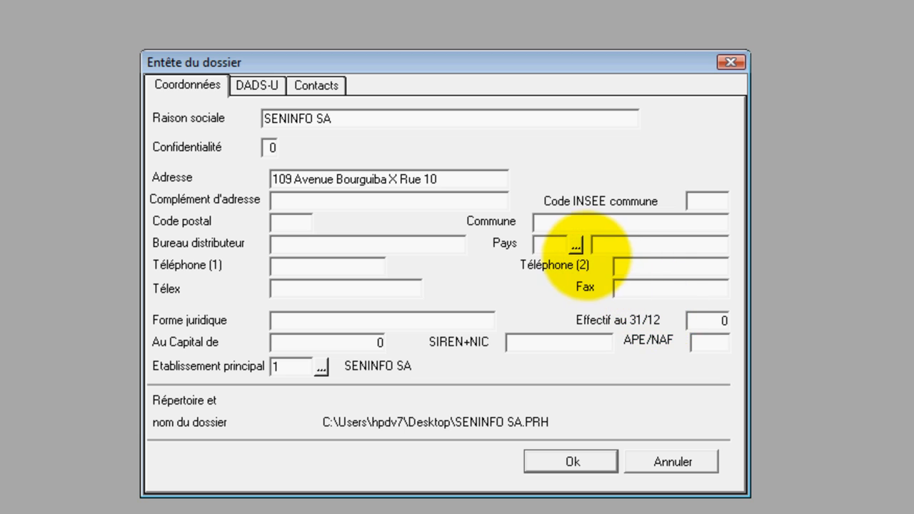
Step: Set the company's country to SEN (SENEGAL) and validate the file header
click(575, 246)
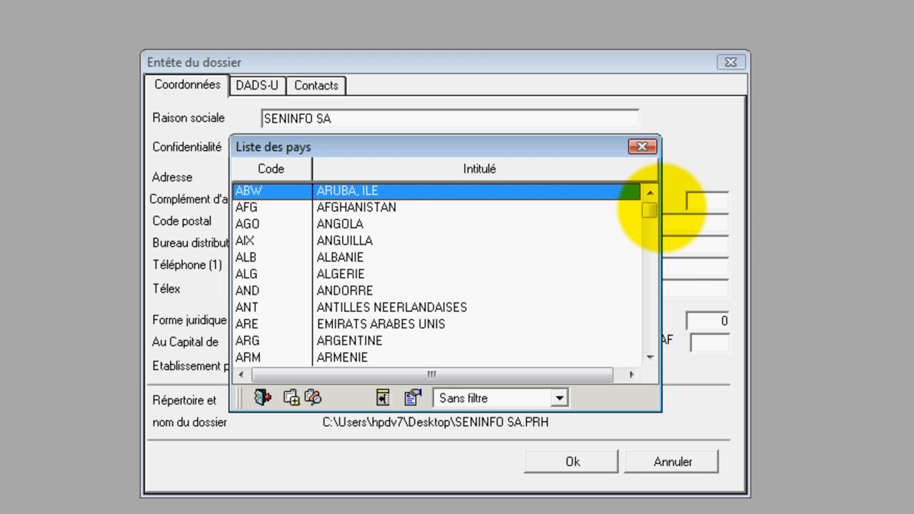
drag(648, 209, 649, 311)
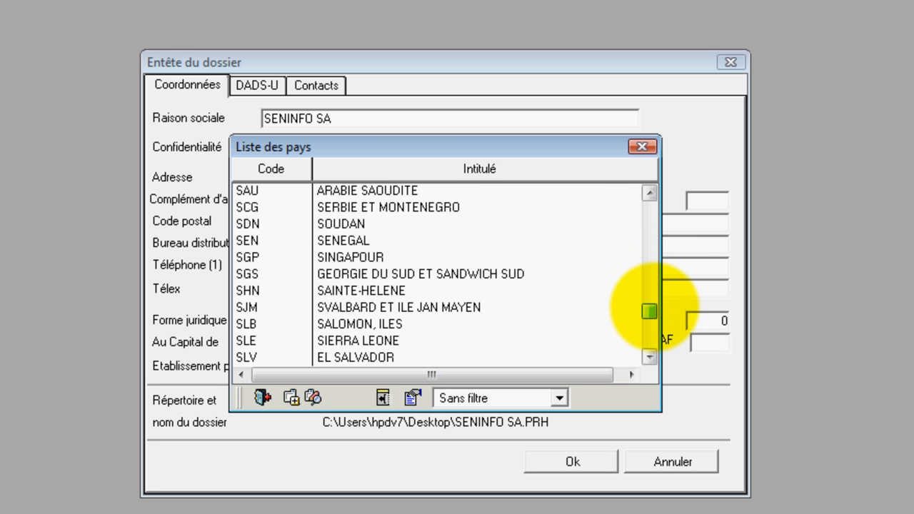
double_click(355, 242)
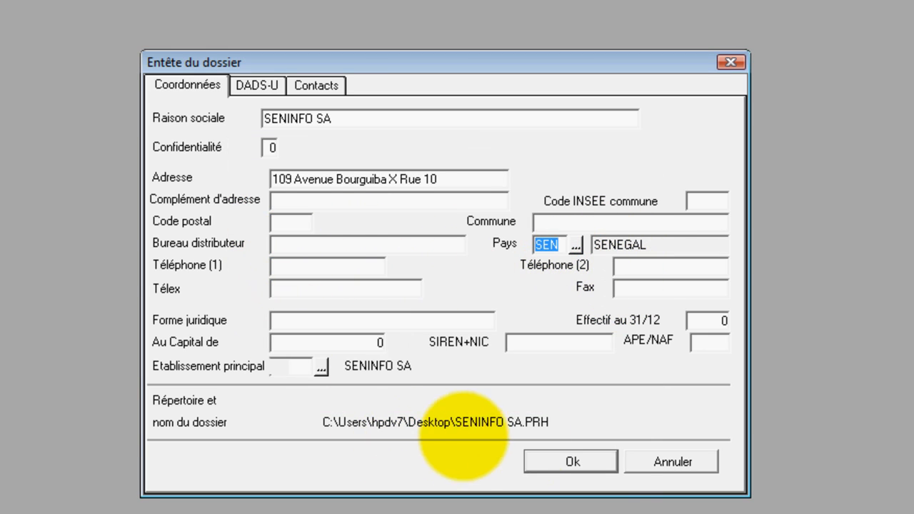
click(561, 461)
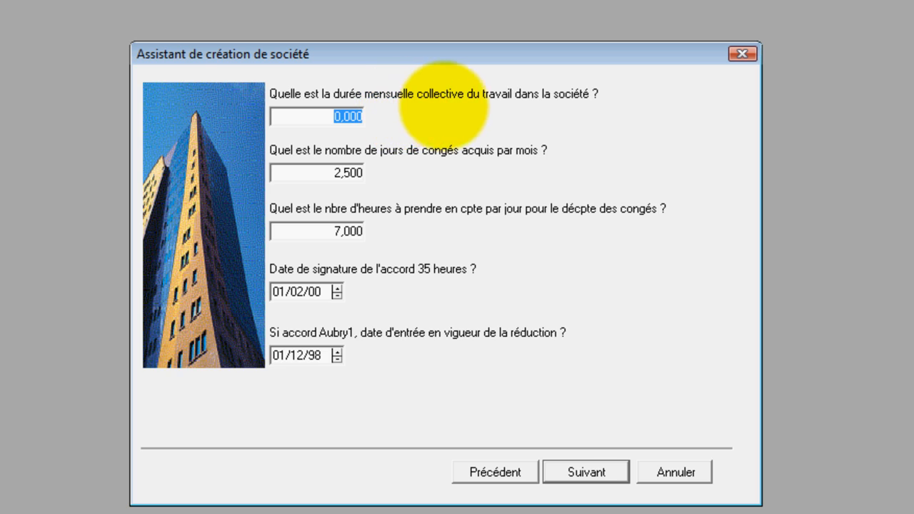
Step: Set the collective monthly working time to 173,333 and the leave days acquired per month to 2
text(176)
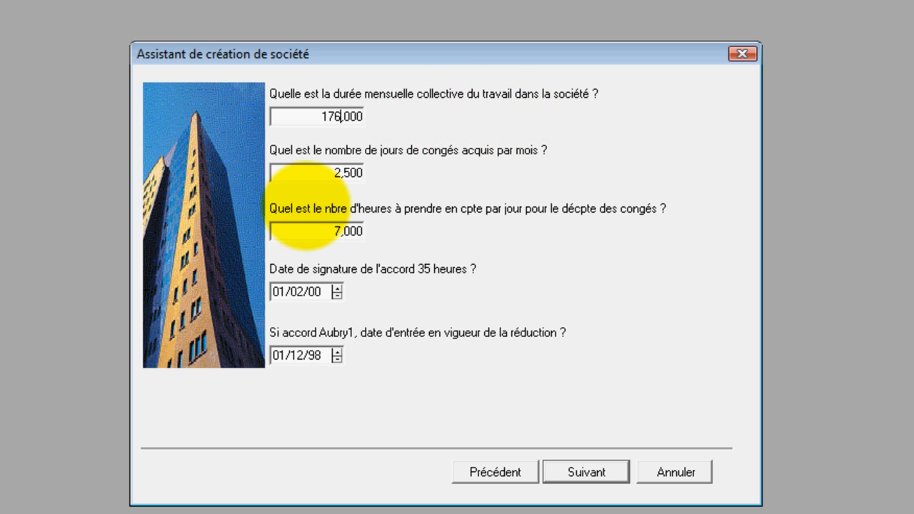
key(BackSpace)
text(3)
text(333)
key(BackSpace)
key(BackSpace)
key(BackSpace)
text(,333)
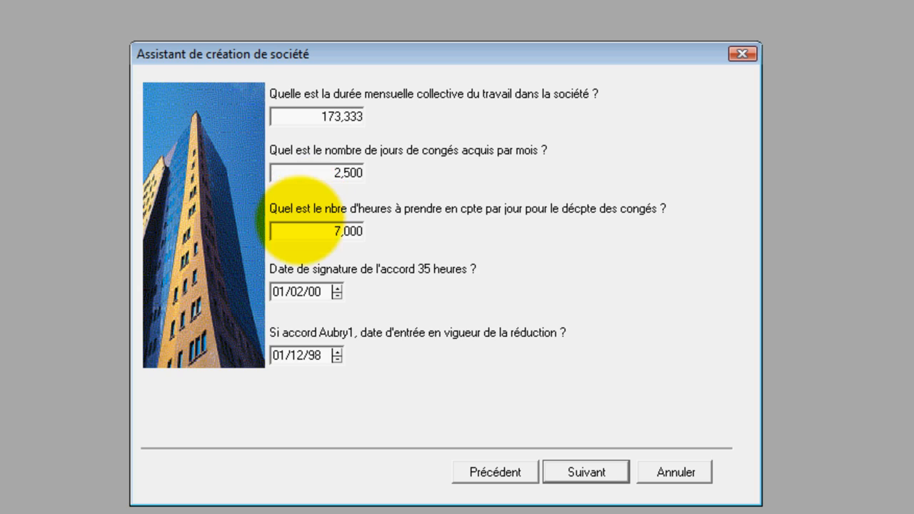
click(347, 174)
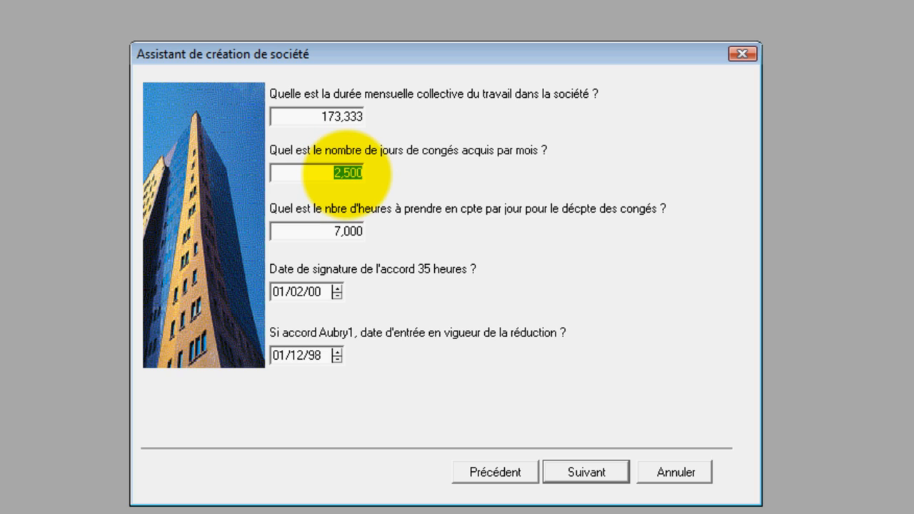
text(2)
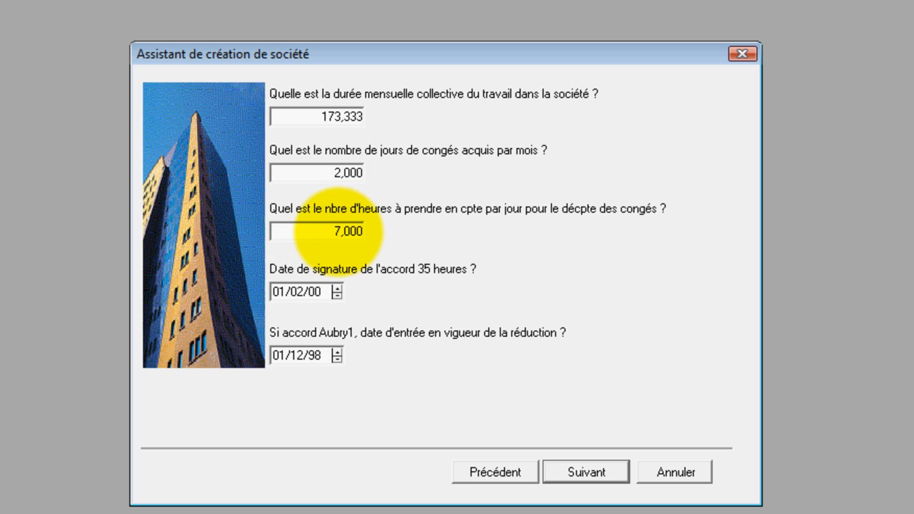
Step: Set the hours per day counted for leave to 0, accept the remaining defaults and finish the company creation assistant
click(337, 229)
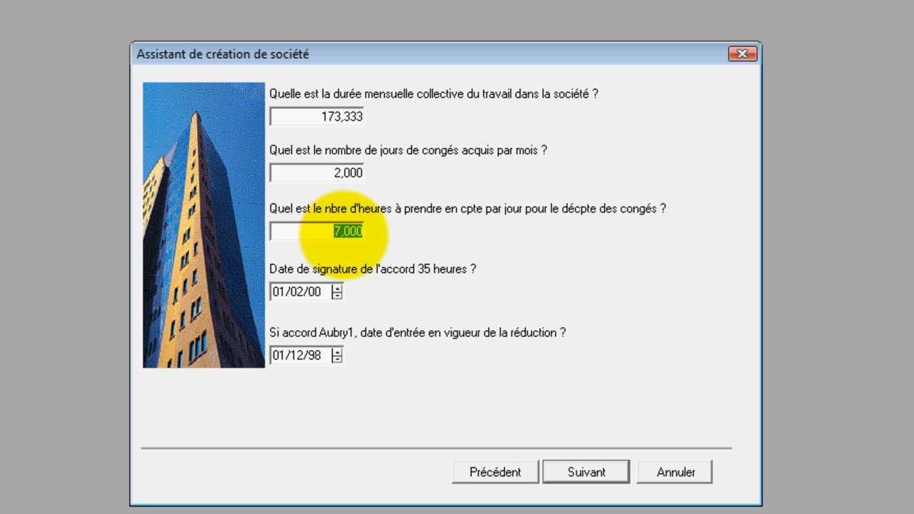
key(BackSpace)
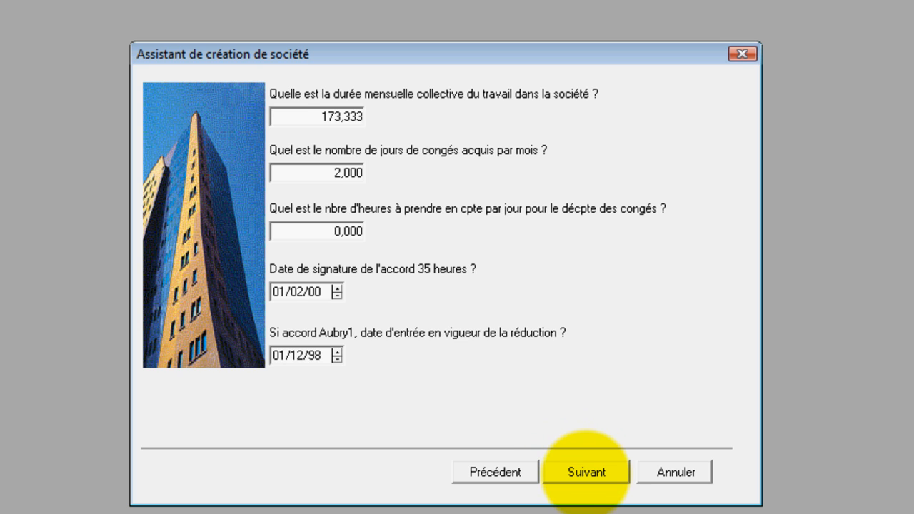
click(585, 472)
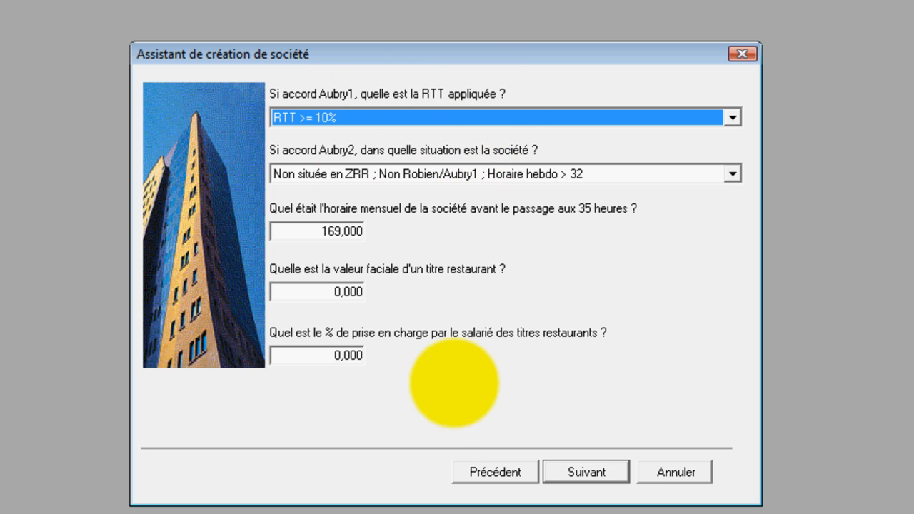
click(589, 470)
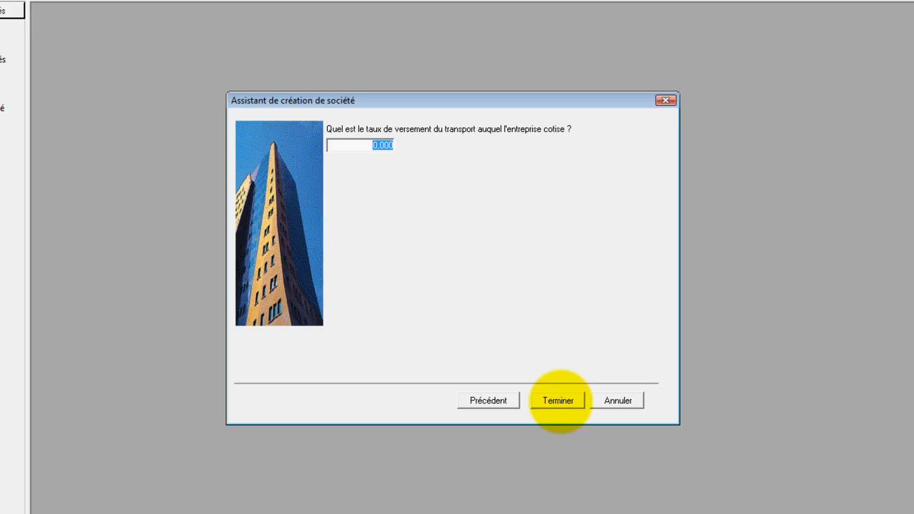
click(593, 470)
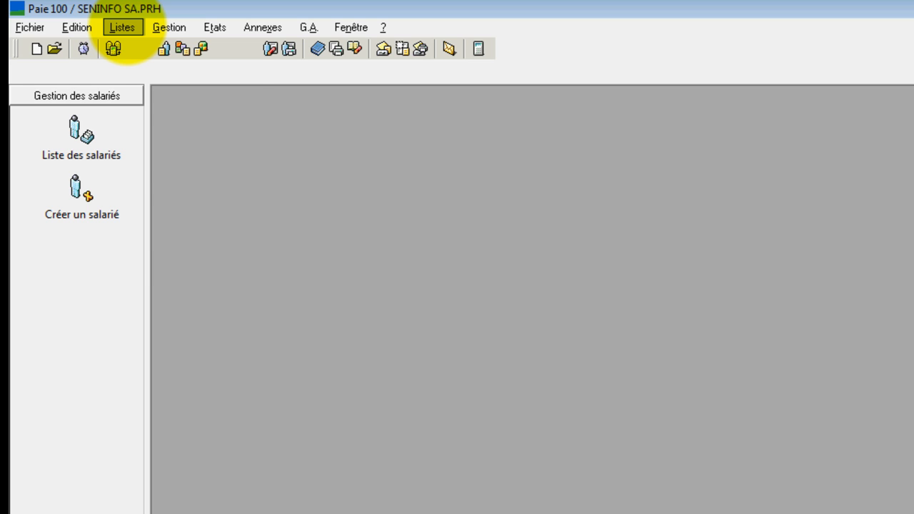
Step: Start a new general account in the accounting model with number 422000 and title "Personnel remunérations dues"
click(122, 27)
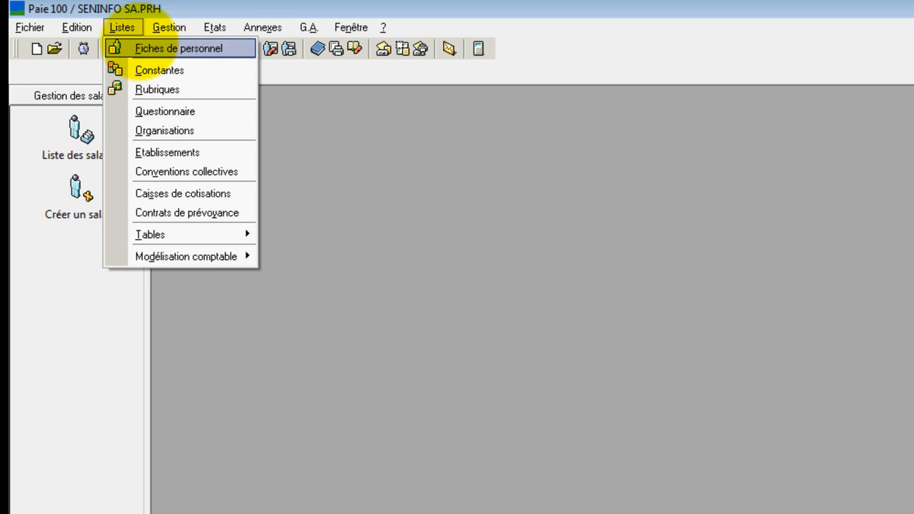
mouse_move(182, 257)
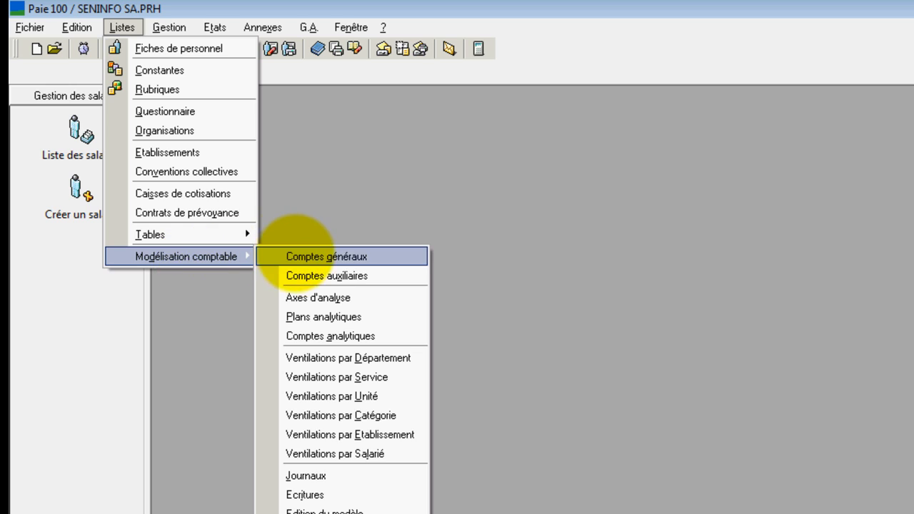
click(297, 255)
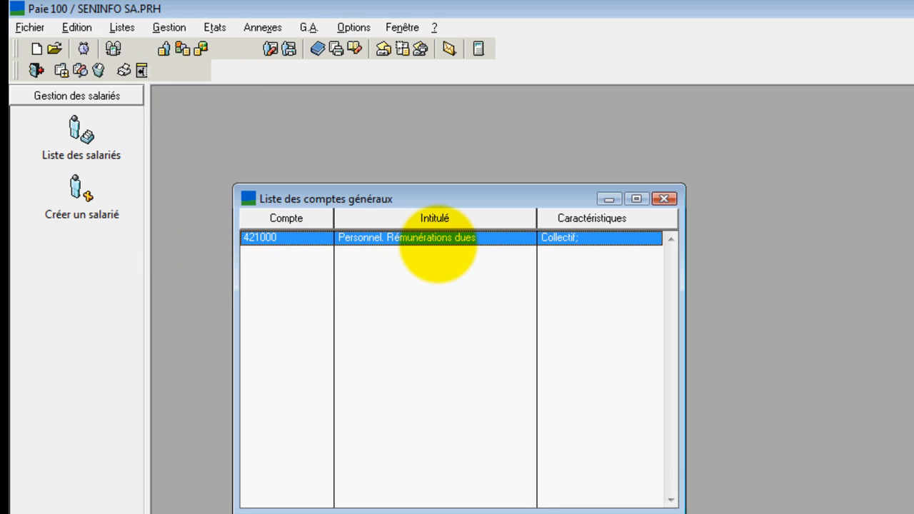
right_click(407, 243)
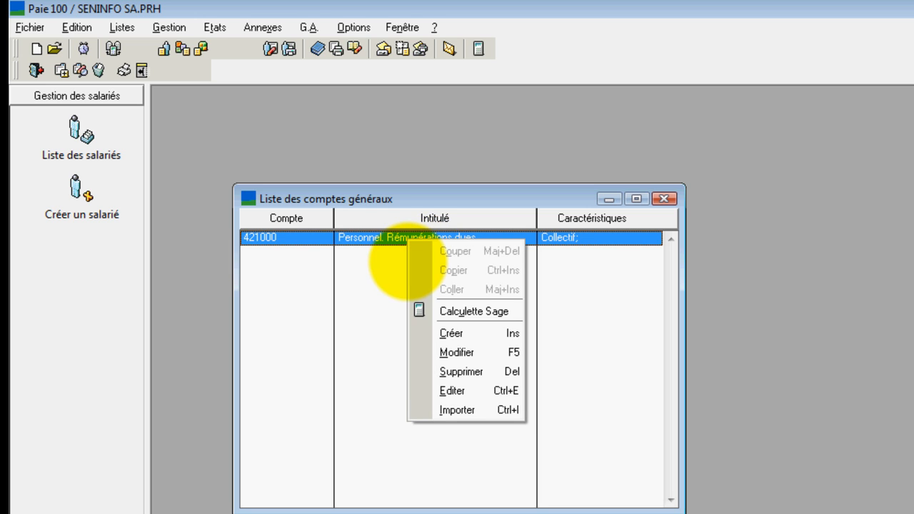
click(471, 332)
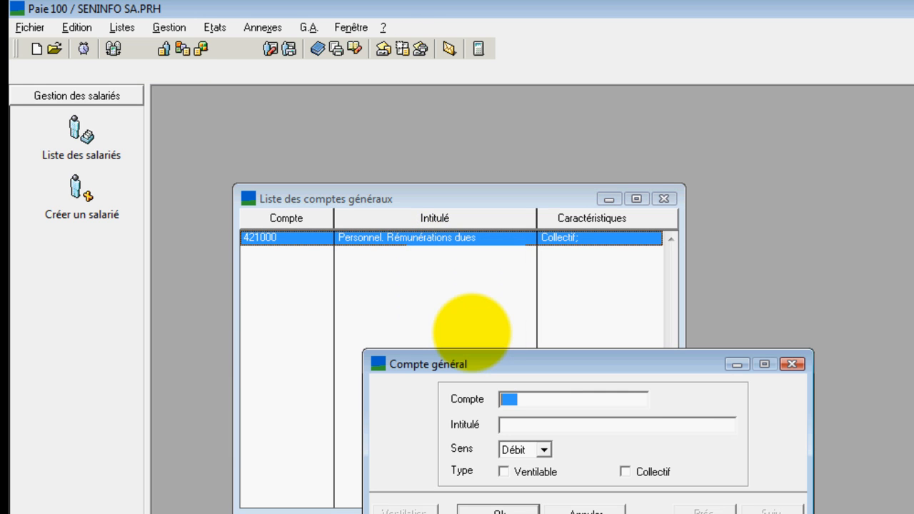
text(422000)
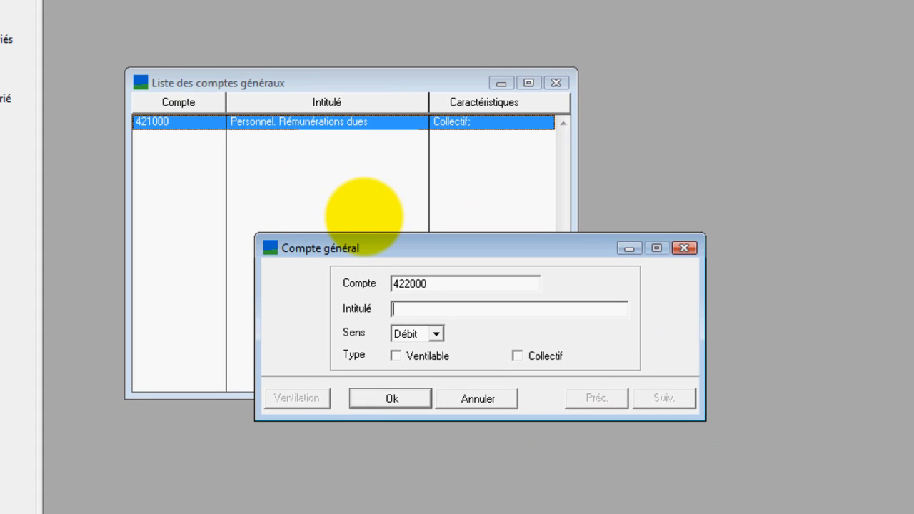
text(Personnel remunérati)
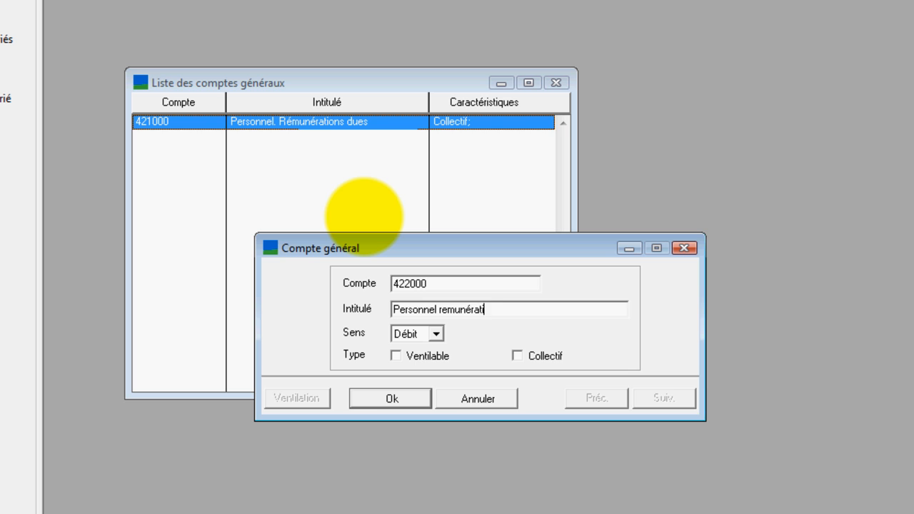
text(ons dues)
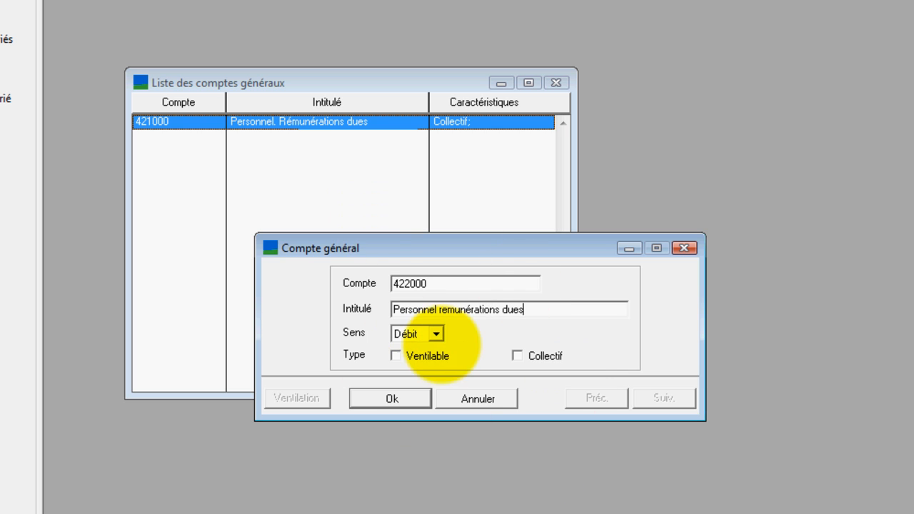
Step: Set the new account's direction to Crédit, mark it as Collectif and validate it
click(435, 333)
click(421, 357)
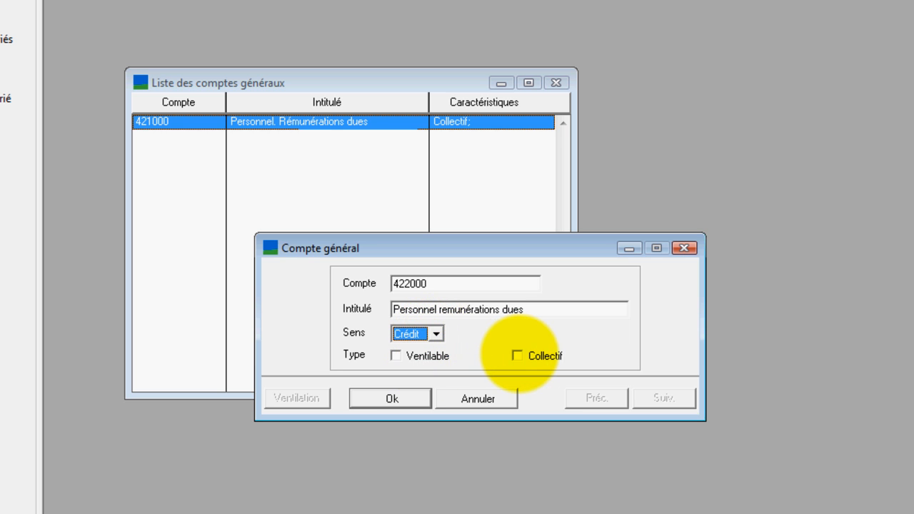
click(517, 355)
click(391, 398)
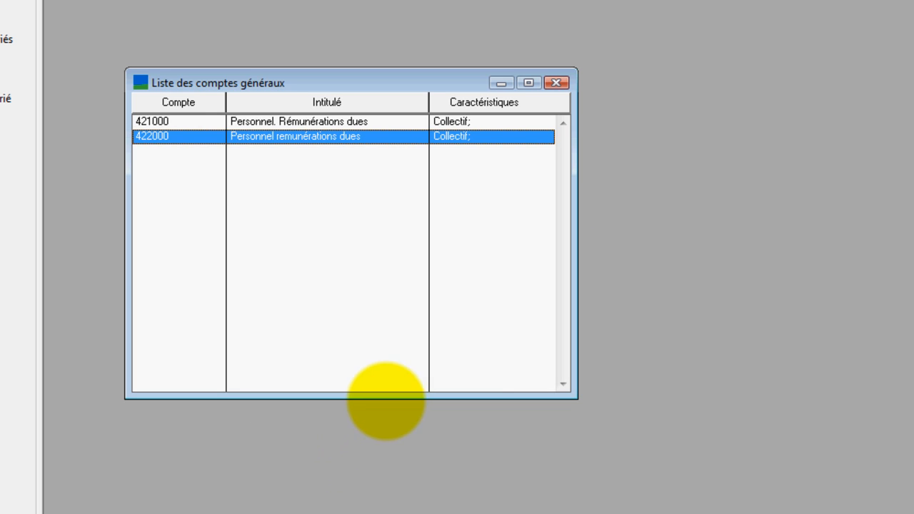
Step: Try to delete general account 421000, then close the list of general accounts
click(301, 121)
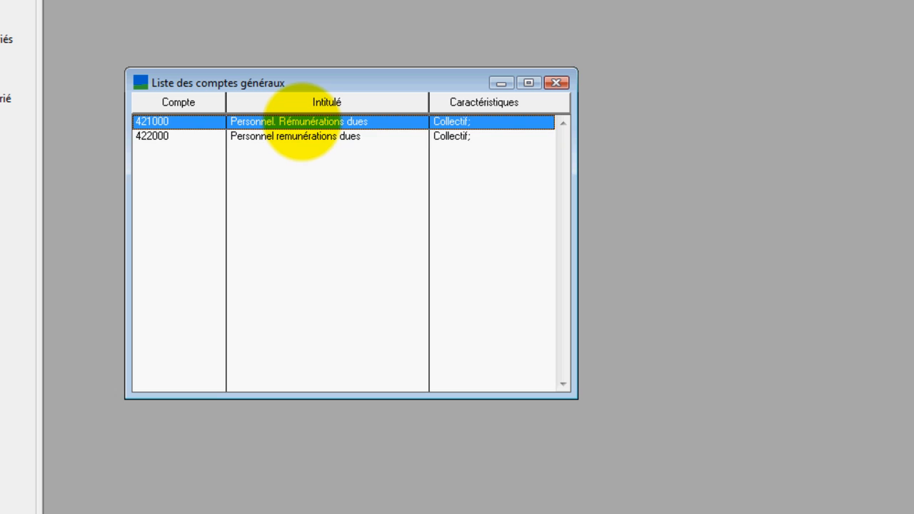
right_click(301, 121)
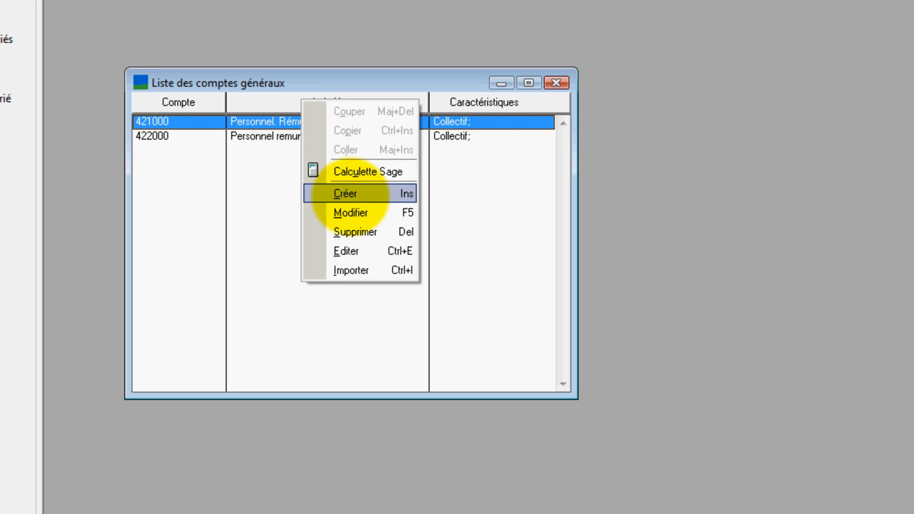
click(355, 231)
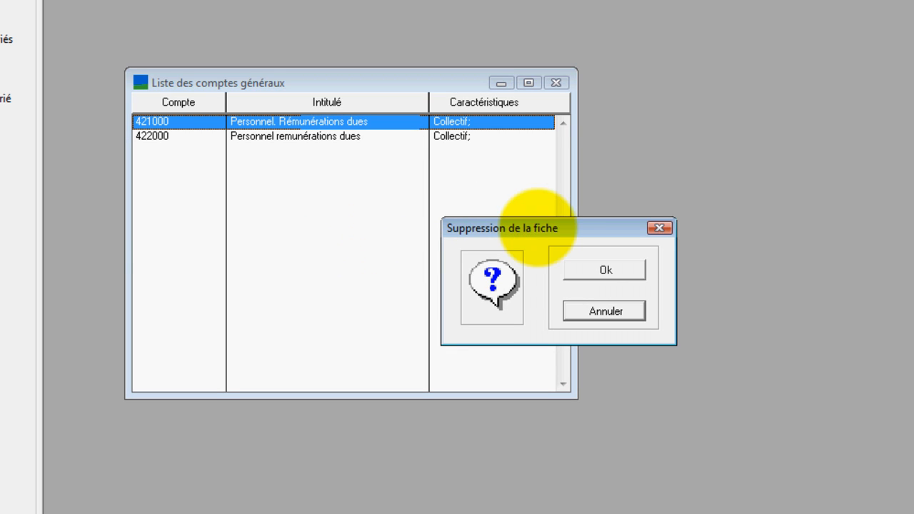
click(581, 270)
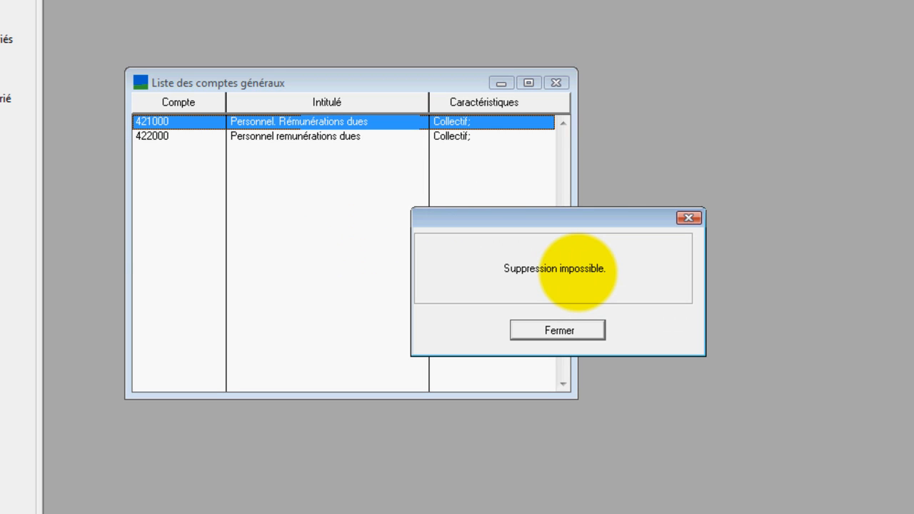
click(560, 330)
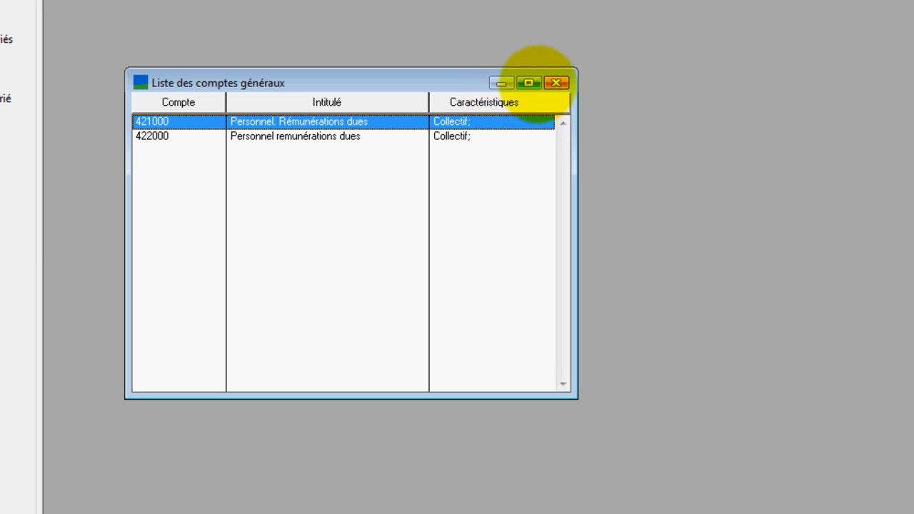
click(556, 83)
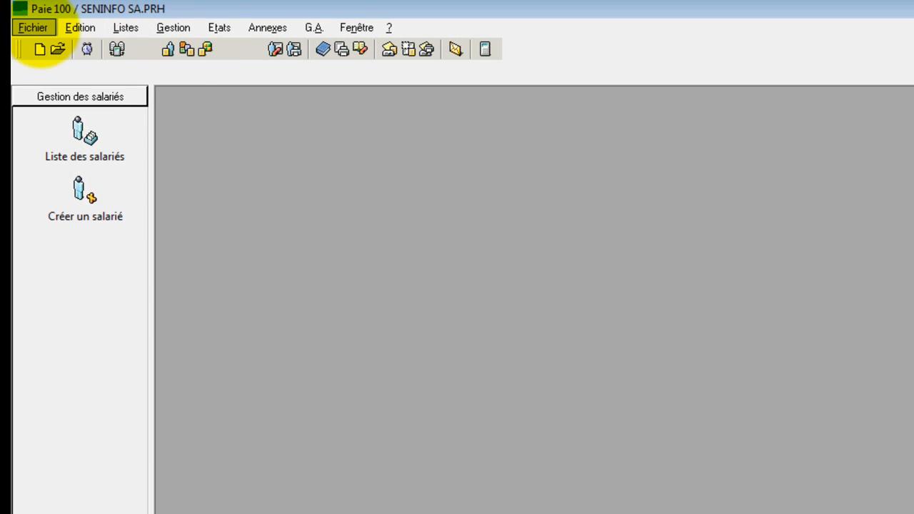
Step: Set the Collectif salarié account to 422000 on page 5 of the payroll parameters and validate
click(33, 29)
mouse_move(80, 171)
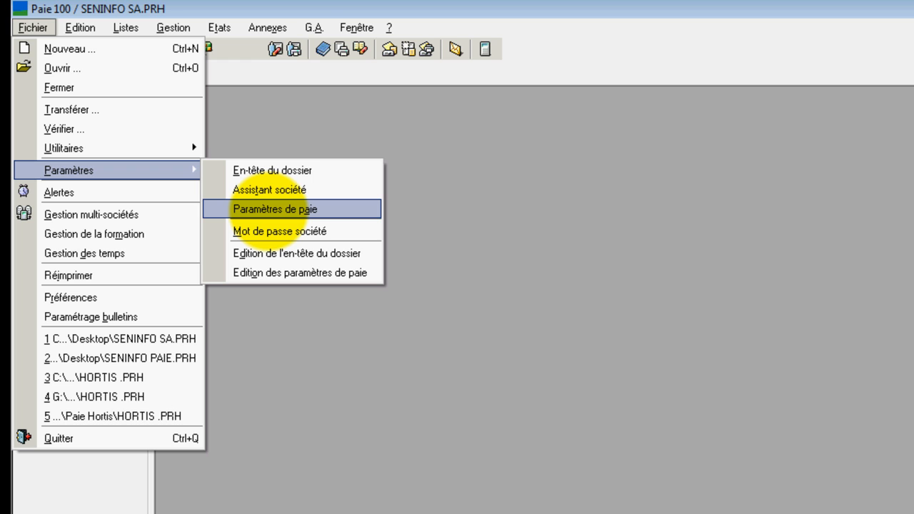
click(271, 209)
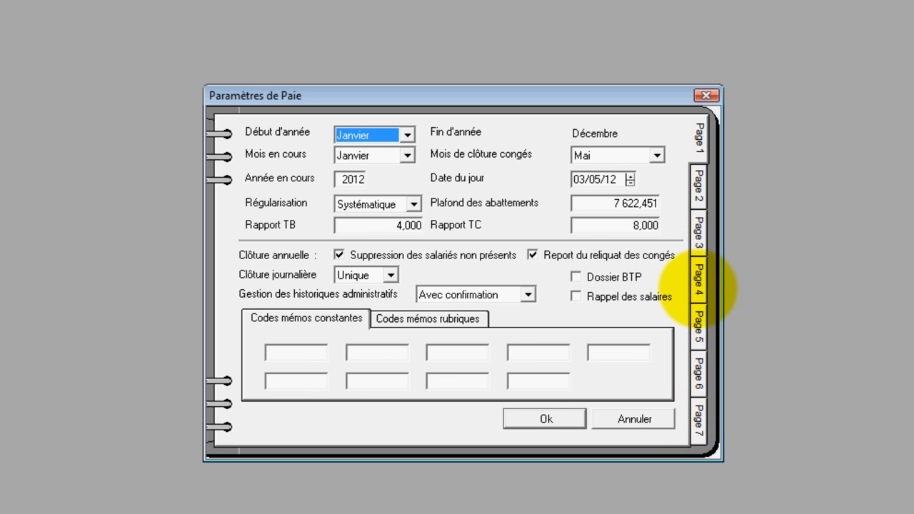
click(696, 283)
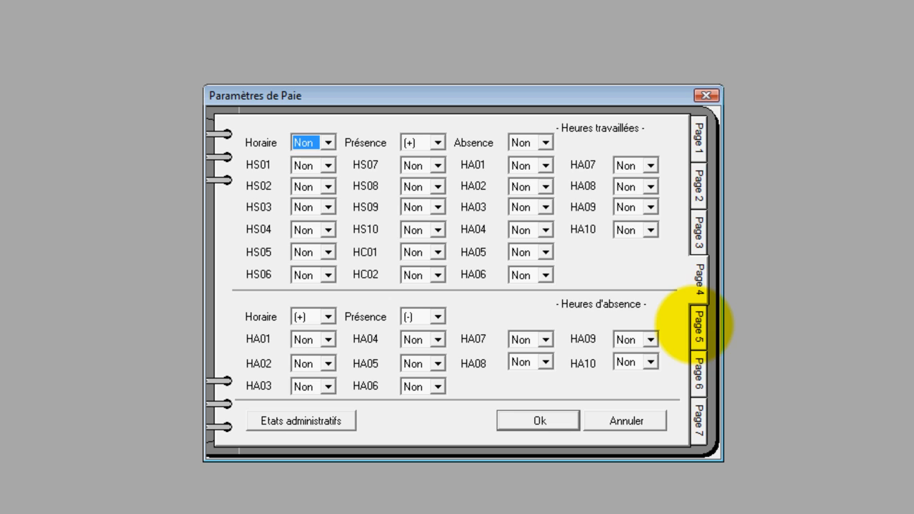
click(696, 327)
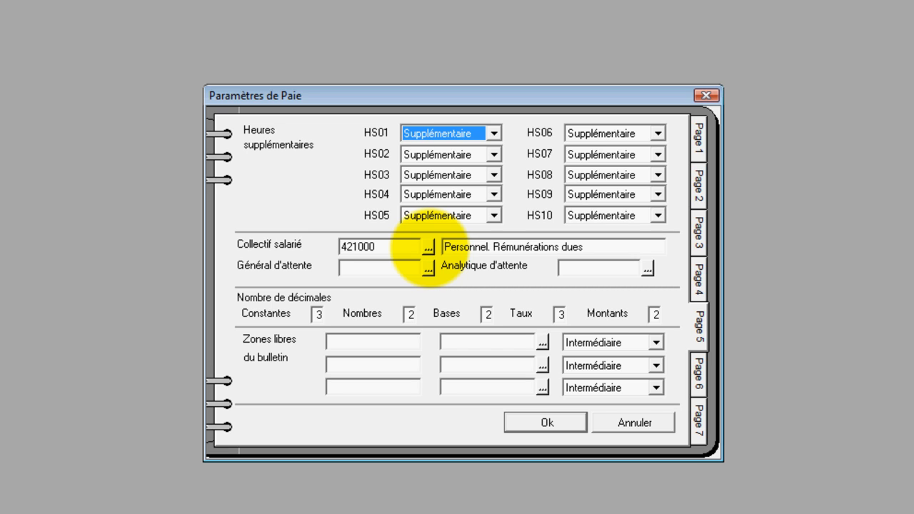
click(428, 247)
double_click(404, 171)
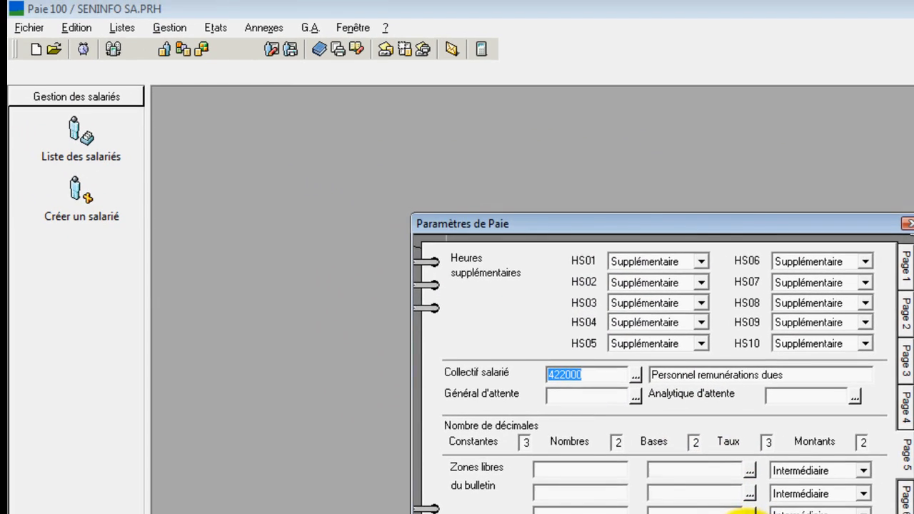
click(675, 501)
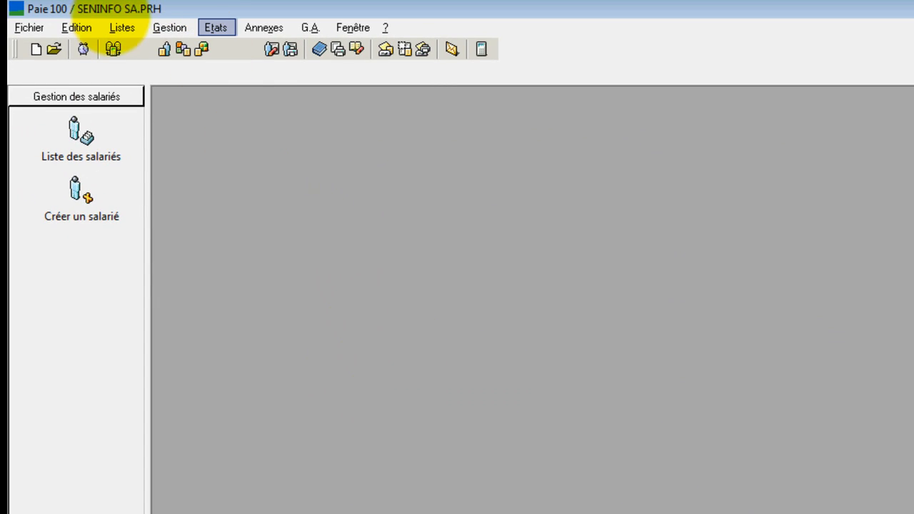
Step: Delete account 421000 from the list of general accounts and close the list
click(121, 27)
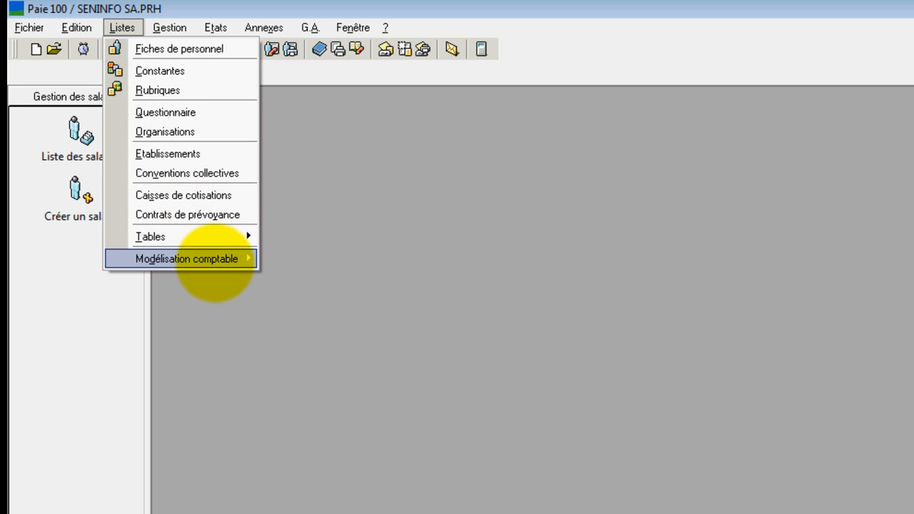
mouse_move(218, 261)
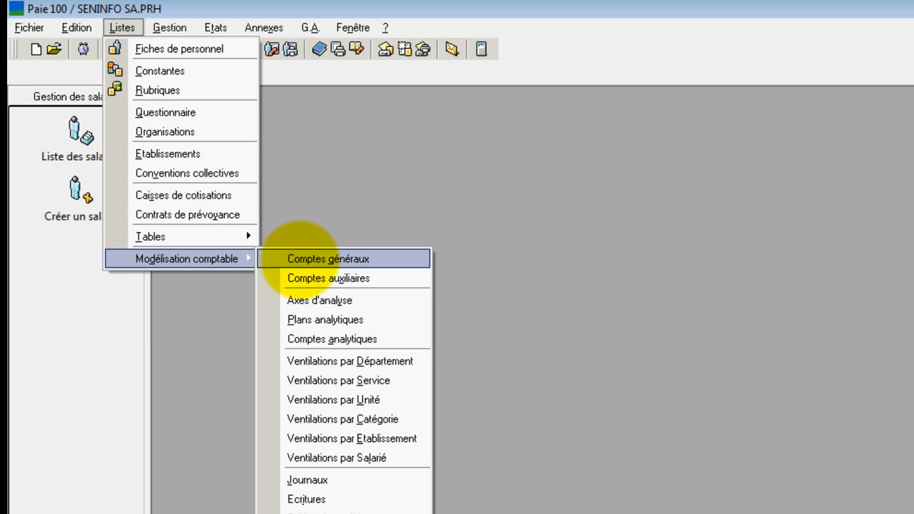
click(303, 259)
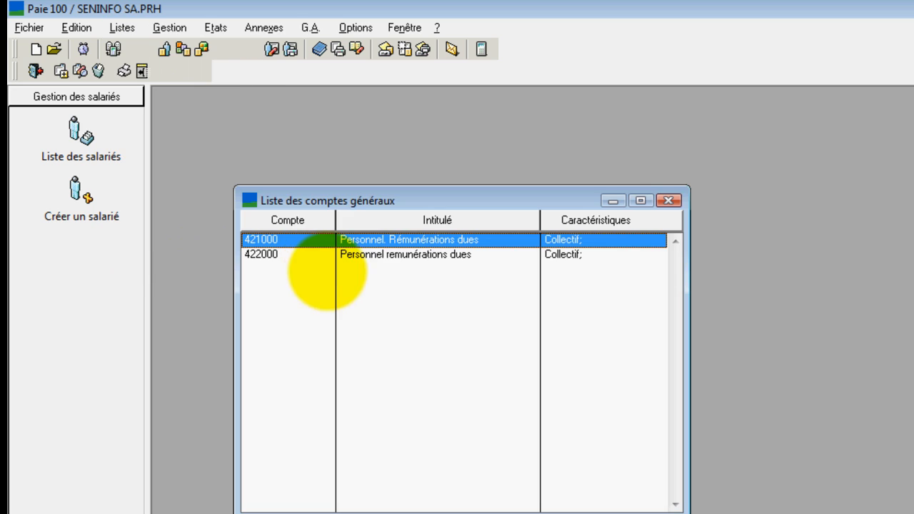
right_click(336, 241)
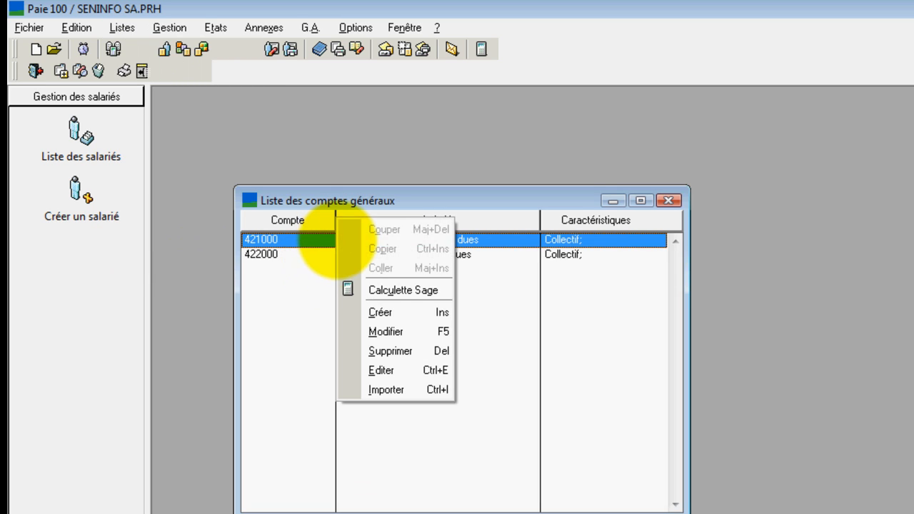
click(396, 350)
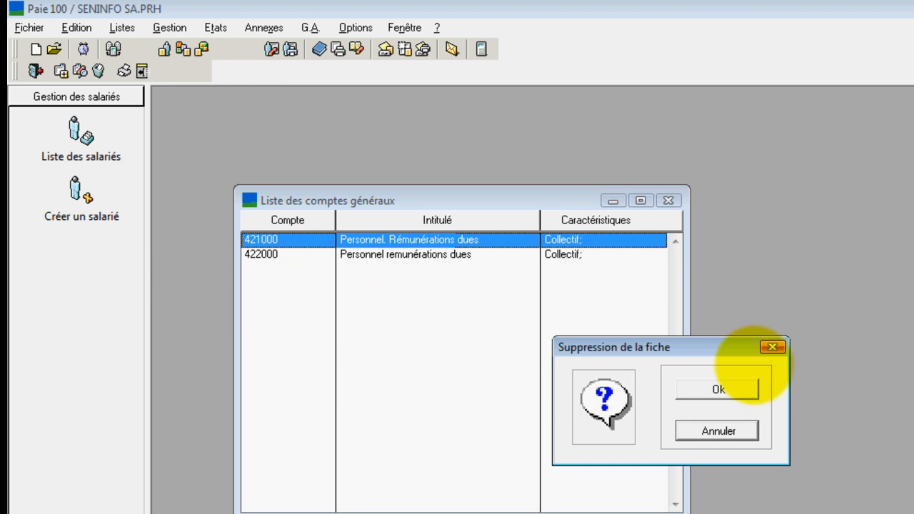
click(736, 392)
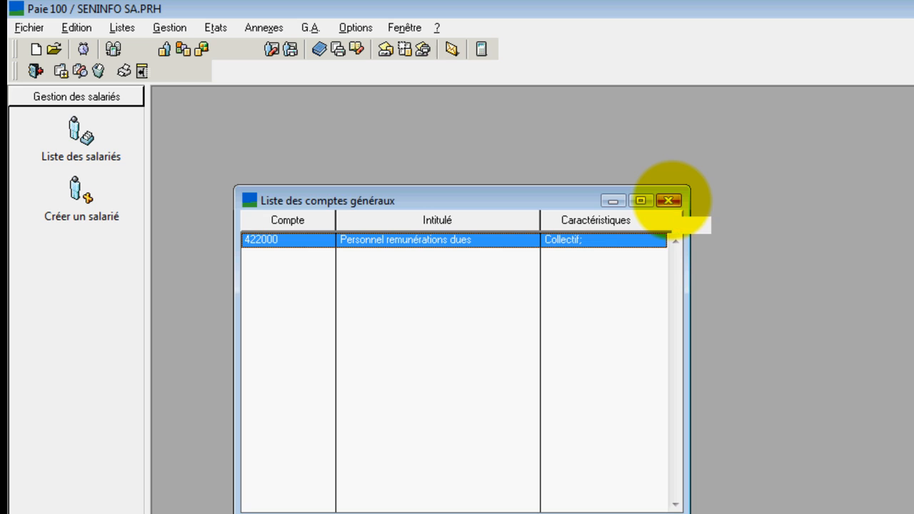
click(669, 200)
Step: Review the company details in the En-tête du dossier of SENINFO SA and close it unchanged
click(28, 27)
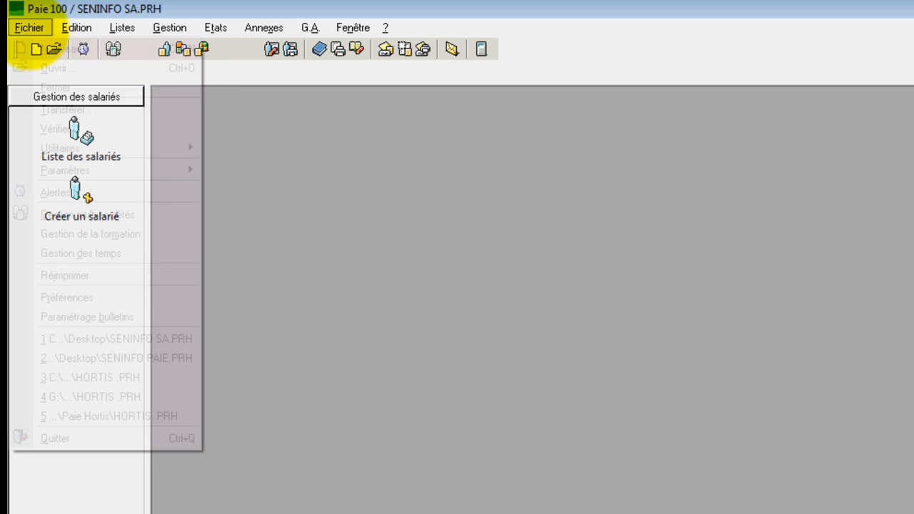
mouse_move(92, 170)
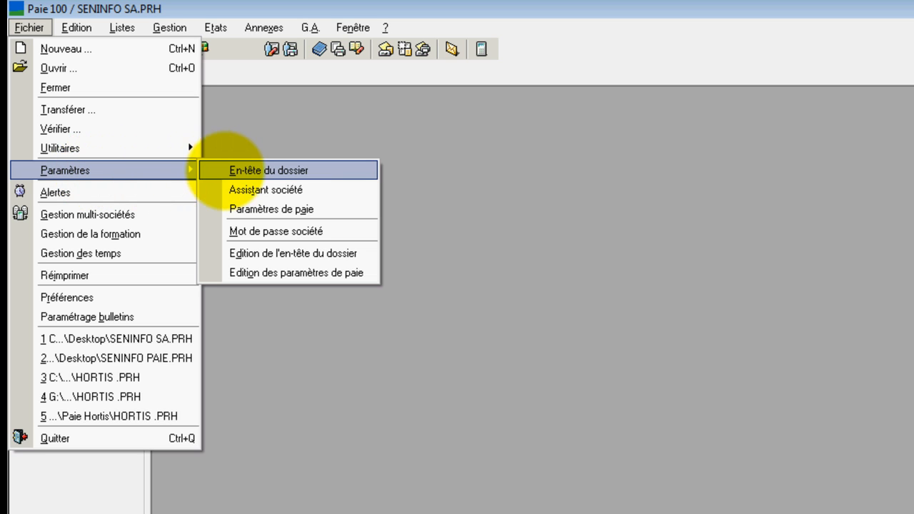
click(240, 171)
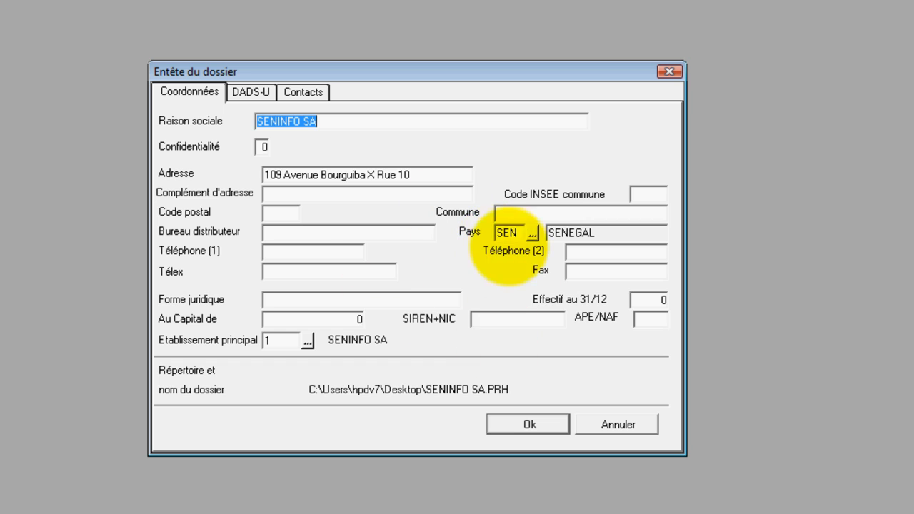
click(671, 72)
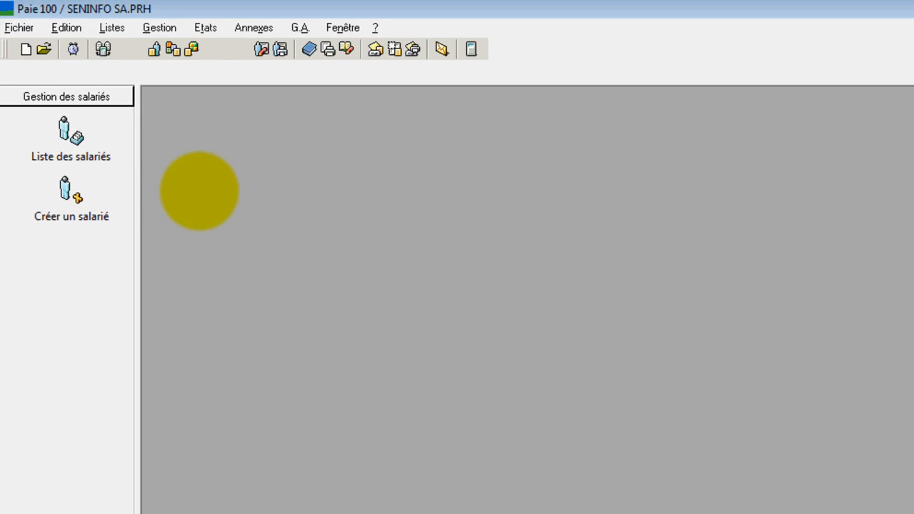
Step: Review the company questions and answers in the Assistant société and close the list
click(18, 27)
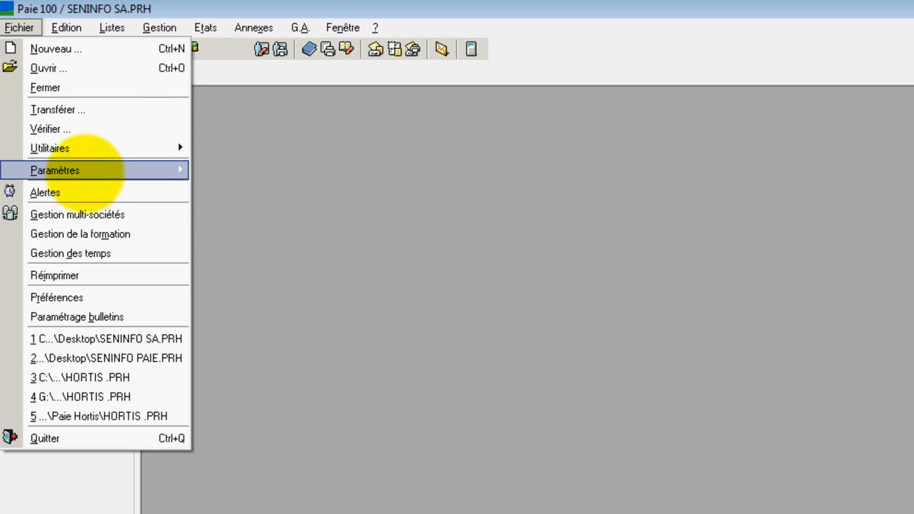
mouse_move(106, 171)
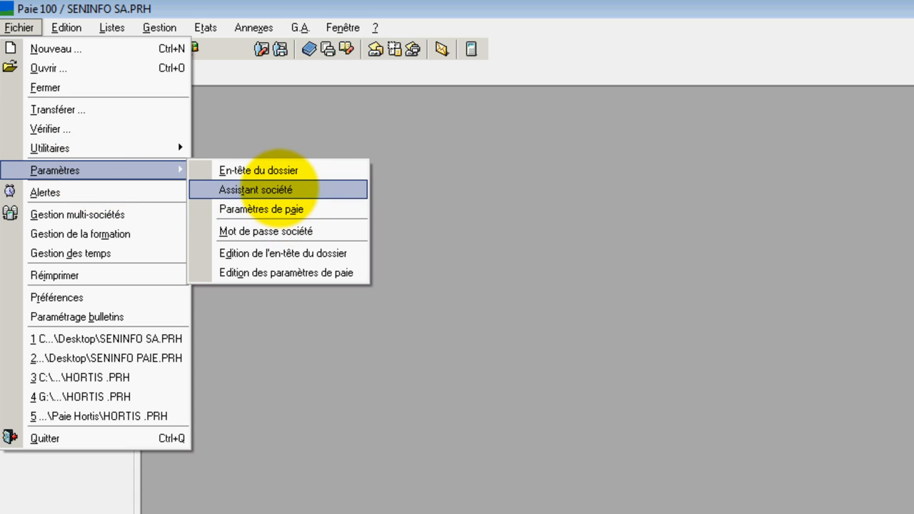
click(280, 187)
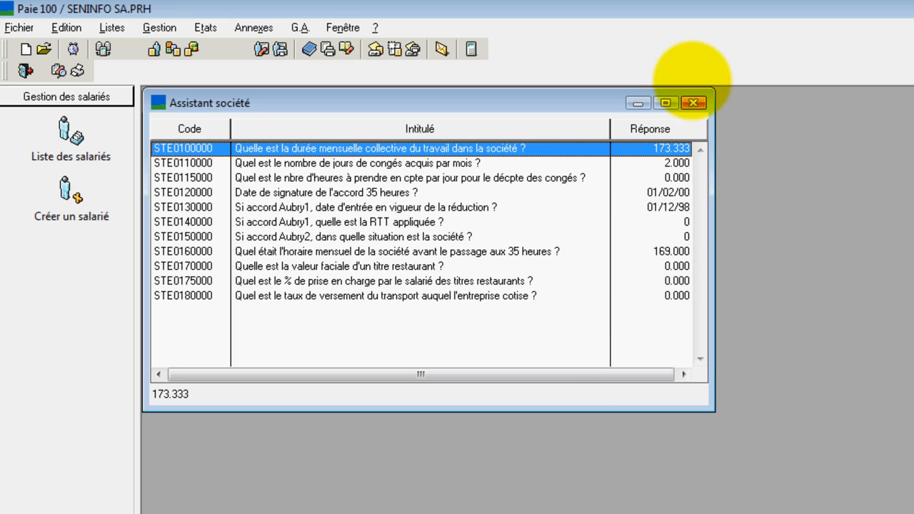
click(694, 103)
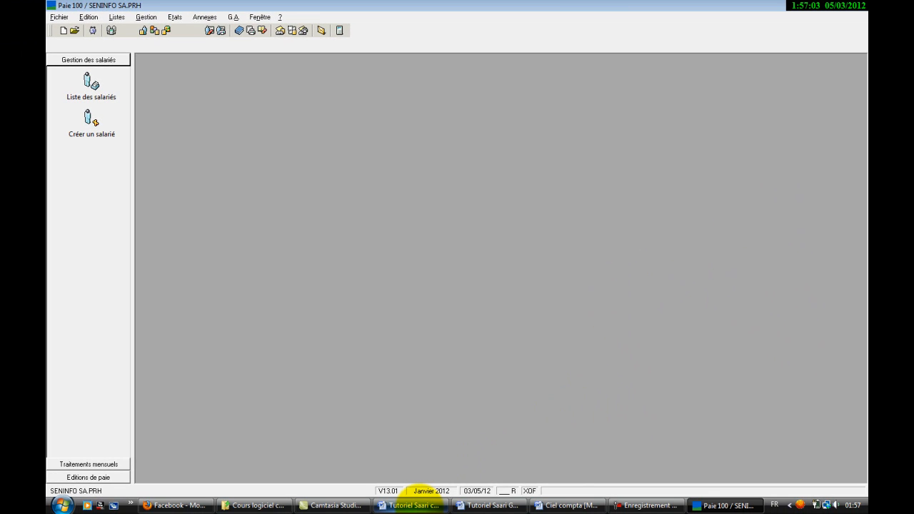
Step: Switch to Word, look through the document Tutoriel Saari comptabilité 100, and close it
click(418, 500)
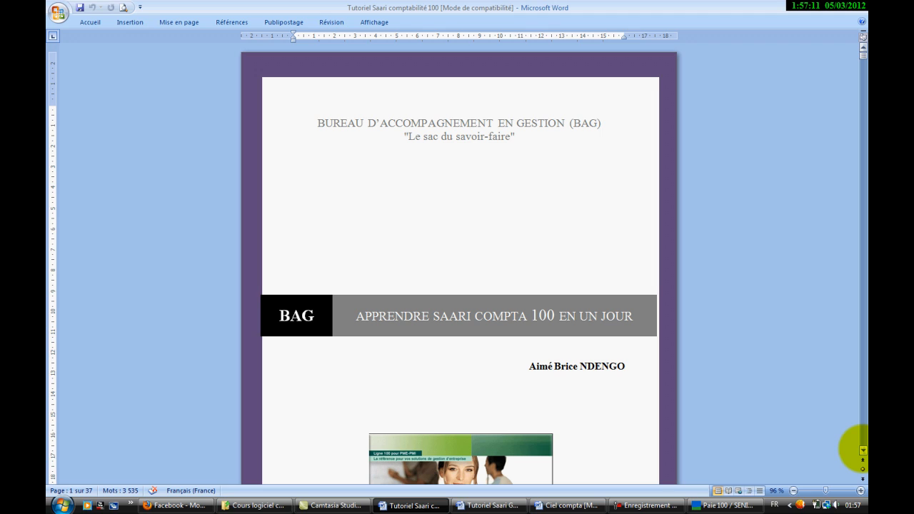
click(863, 451)
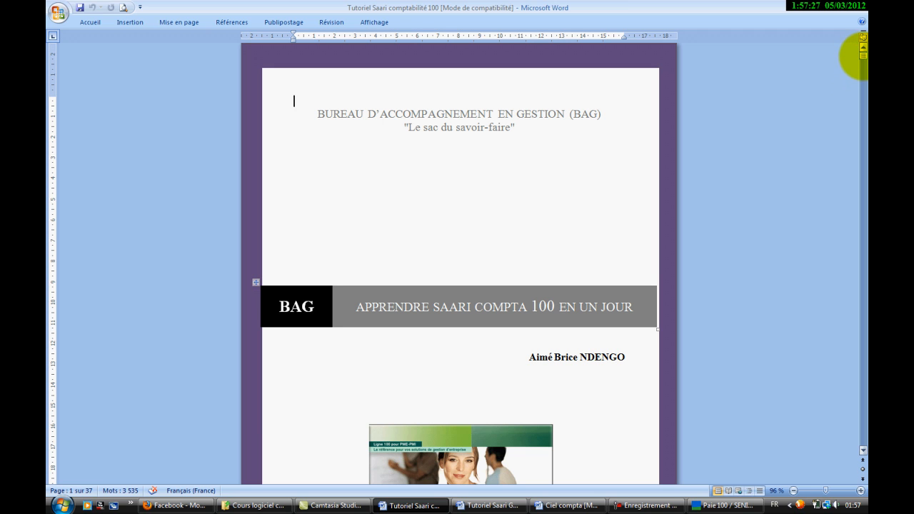
drag(863, 52, 863, 209)
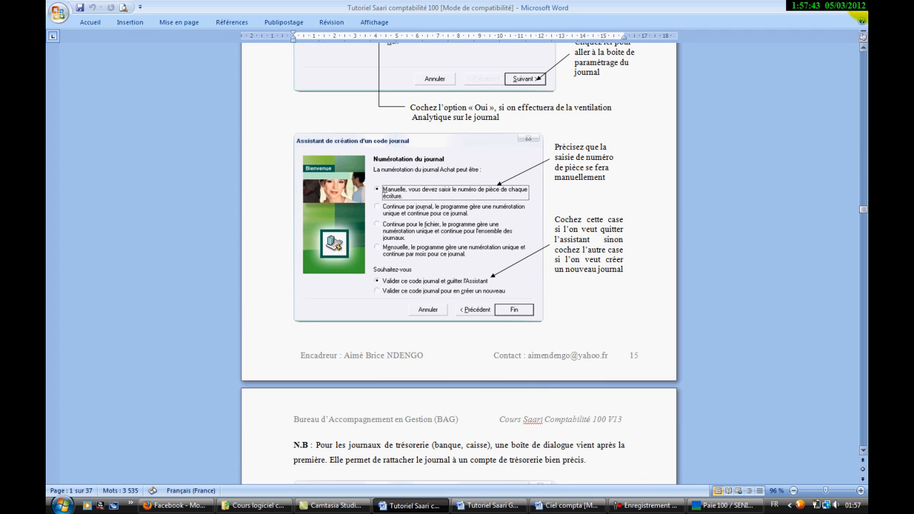
click(859, 5)
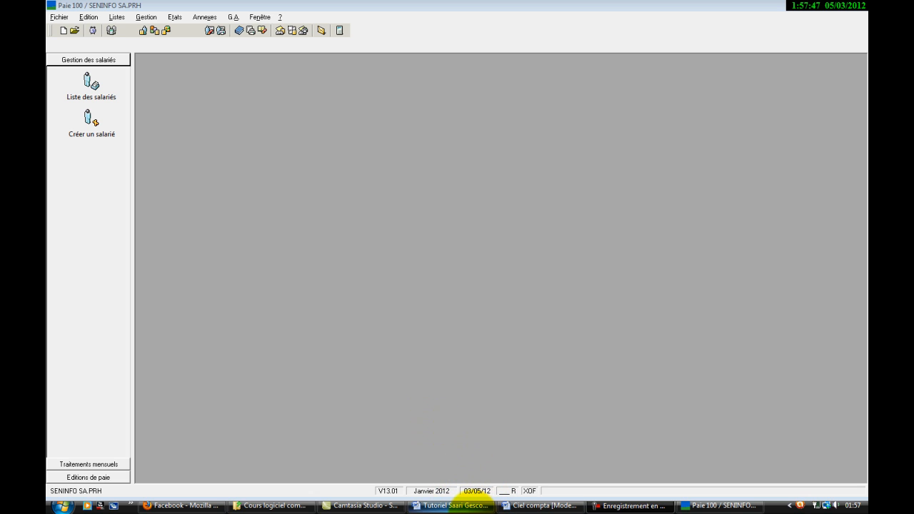
Step: Switch to the Word document Tutoriel Saari Gescom100, skim its pages and close it
click(458, 505)
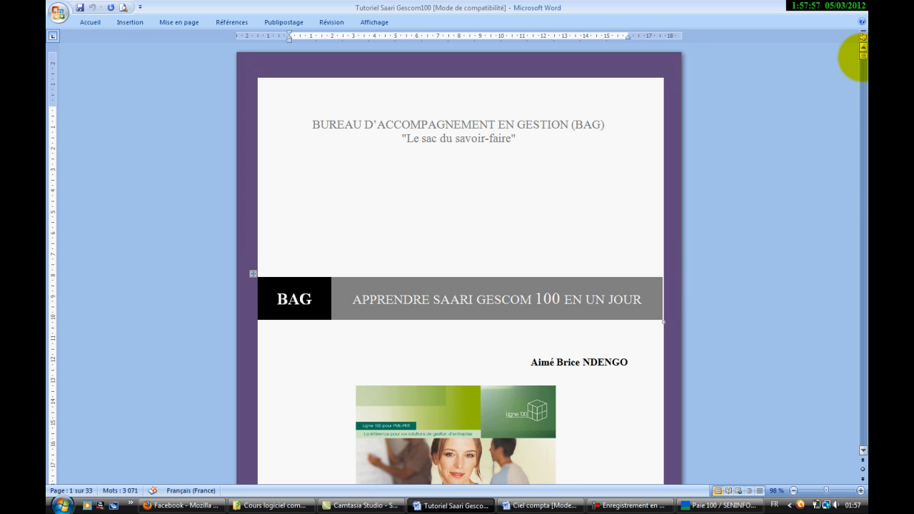
drag(862, 56, 863, 151)
click(858, 9)
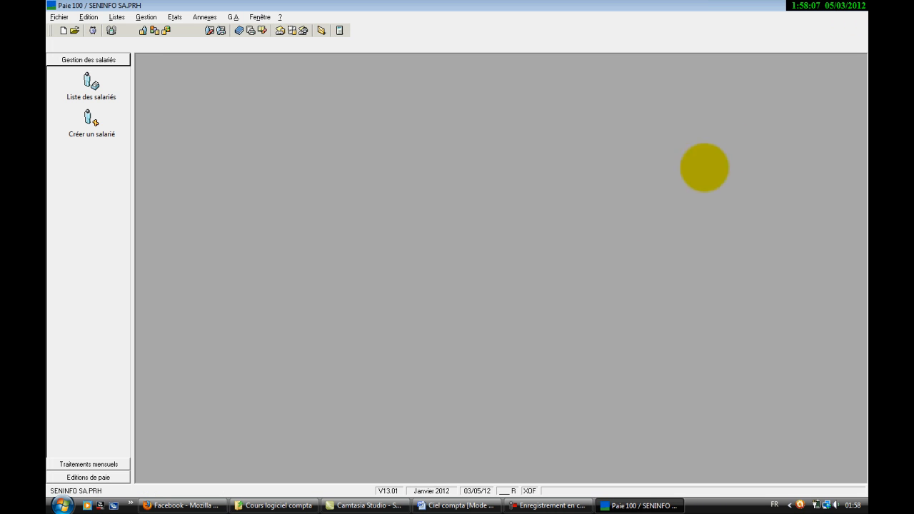
Step: Look through the Ciel compta document in Word, then return to Paie 100
click(467, 505)
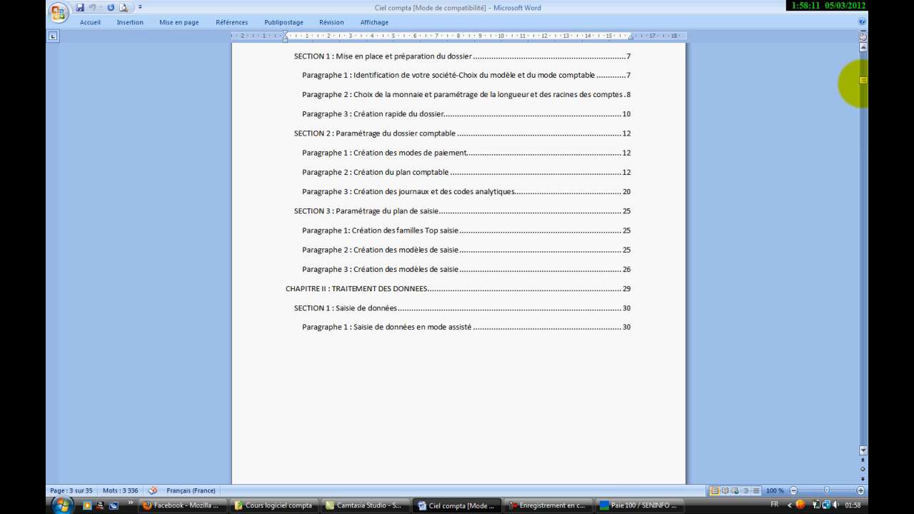
drag(863, 80, 863, 264)
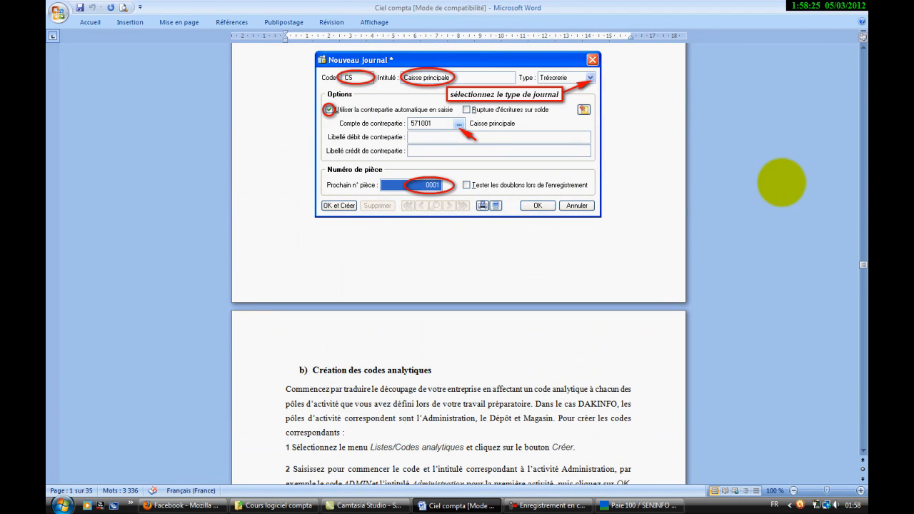
click(638, 505)
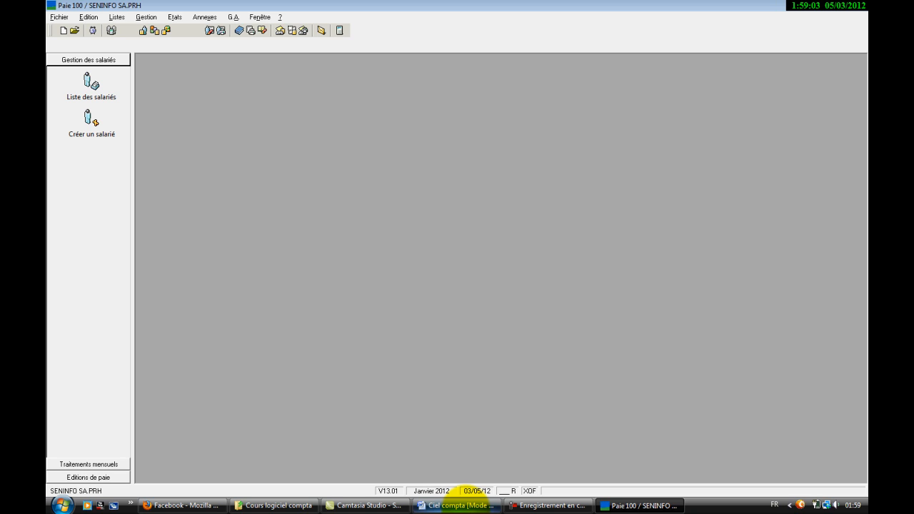
click(585, 503)
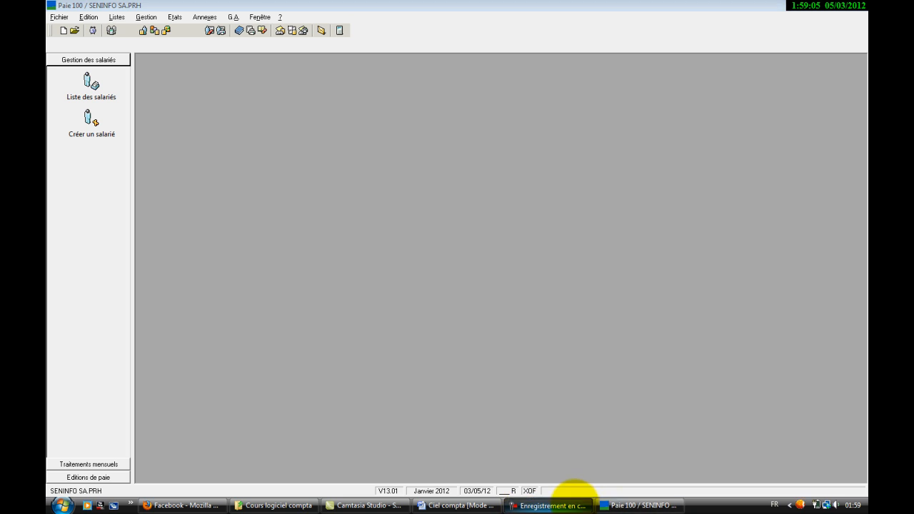